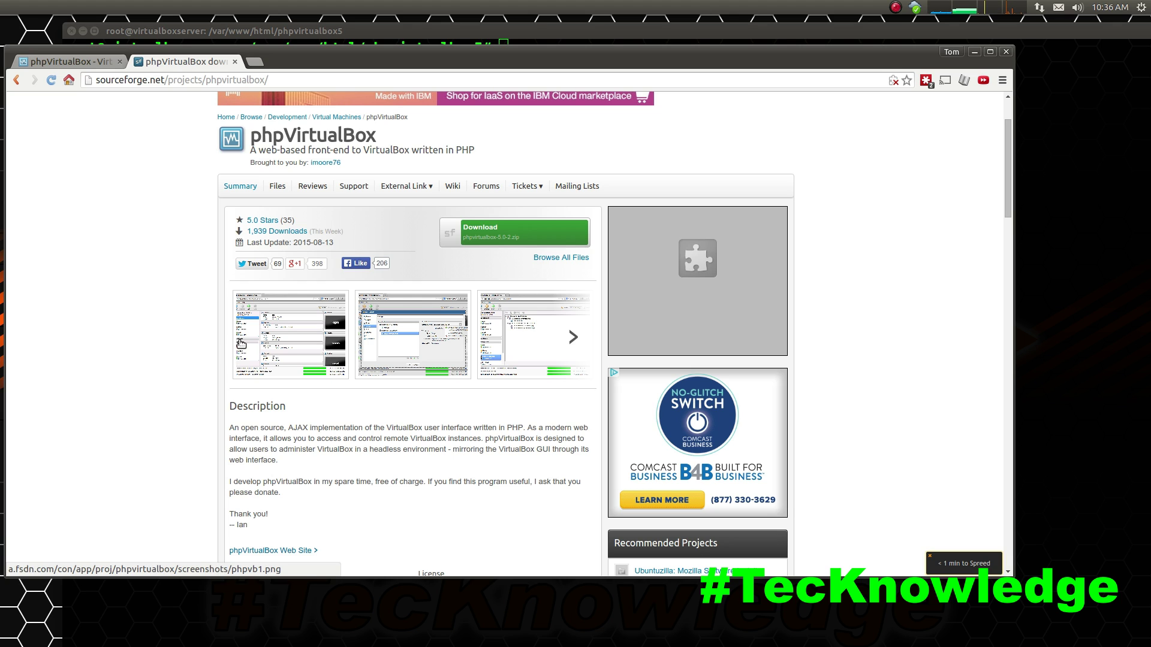
# Step: Look over the phpVirtualBox project page on SourceForge, including its description and download section
pyautogui.scroll(-3, 323, 448)
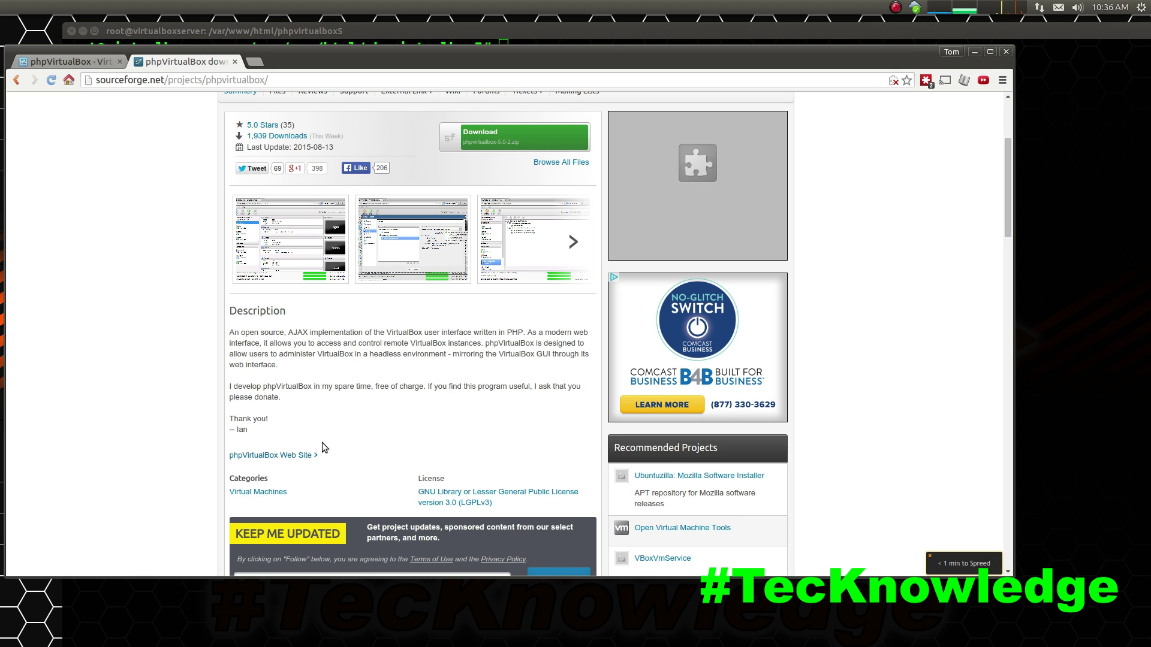
pyautogui.scroll(3, 322, 446)
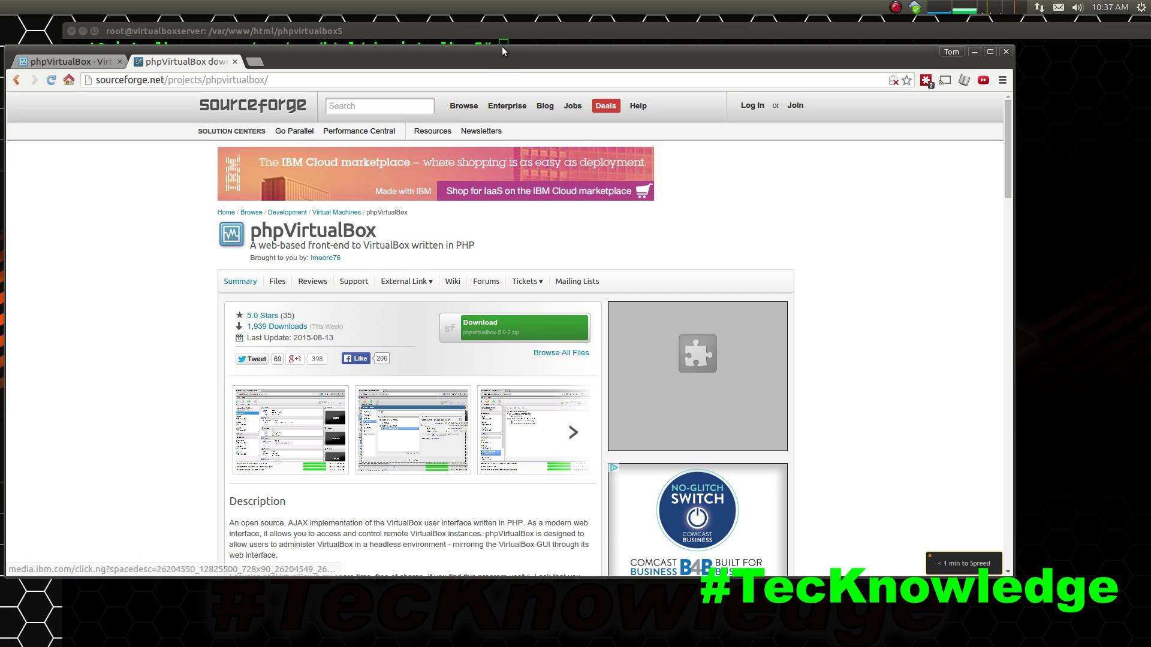
pyautogui.moveTo(503, 50); pyautogui.dragTo(531, 58)
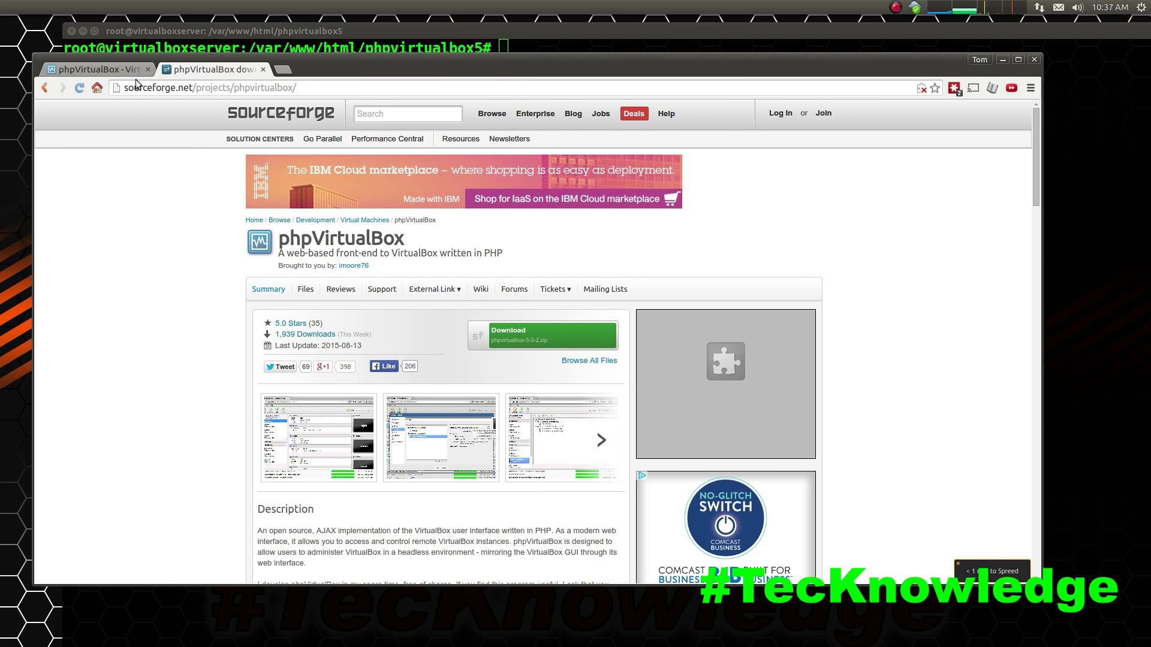
pyautogui.scroll(-1, 408, 381)
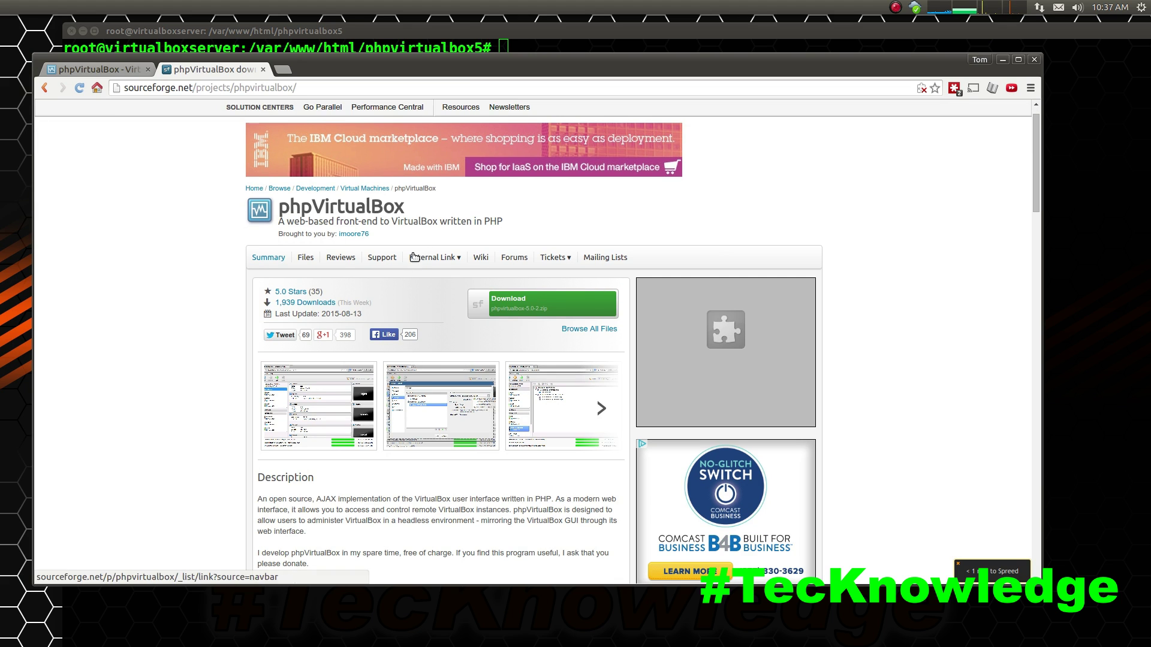
# Step: In the phpVirtualBox web interface, review the System and Display settings of the Mailserver1 machine, leaving without changes
pyautogui.click(129, 71)
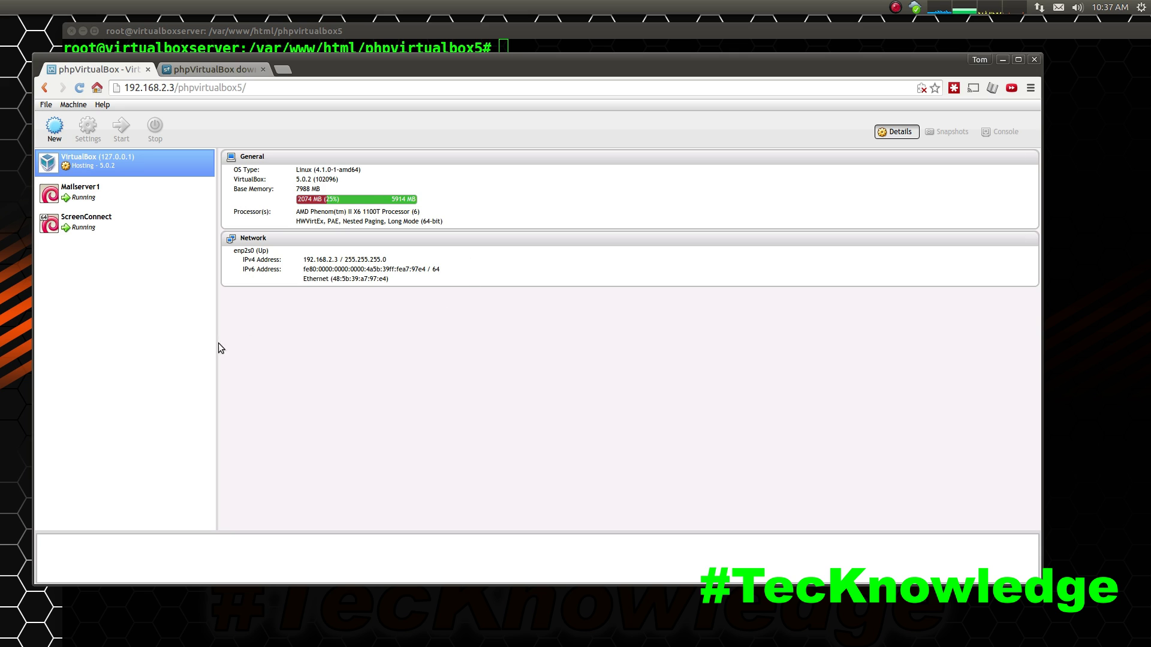
pyautogui.click(128, 192)
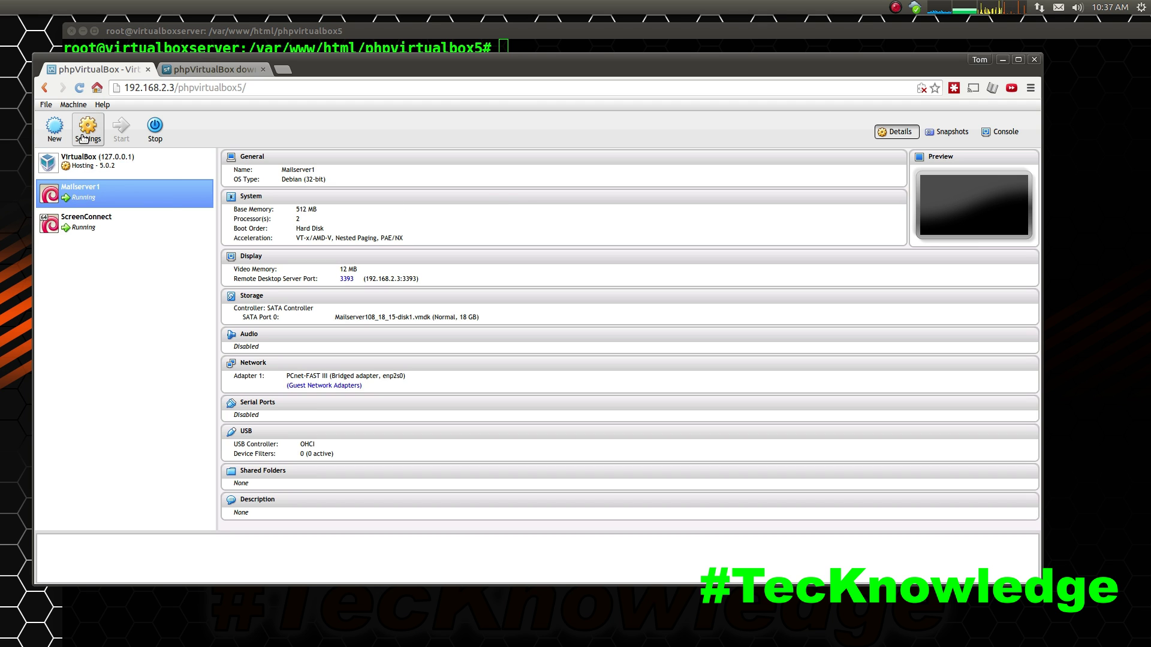
pyautogui.click(83, 139)
pyautogui.click(96, 161)
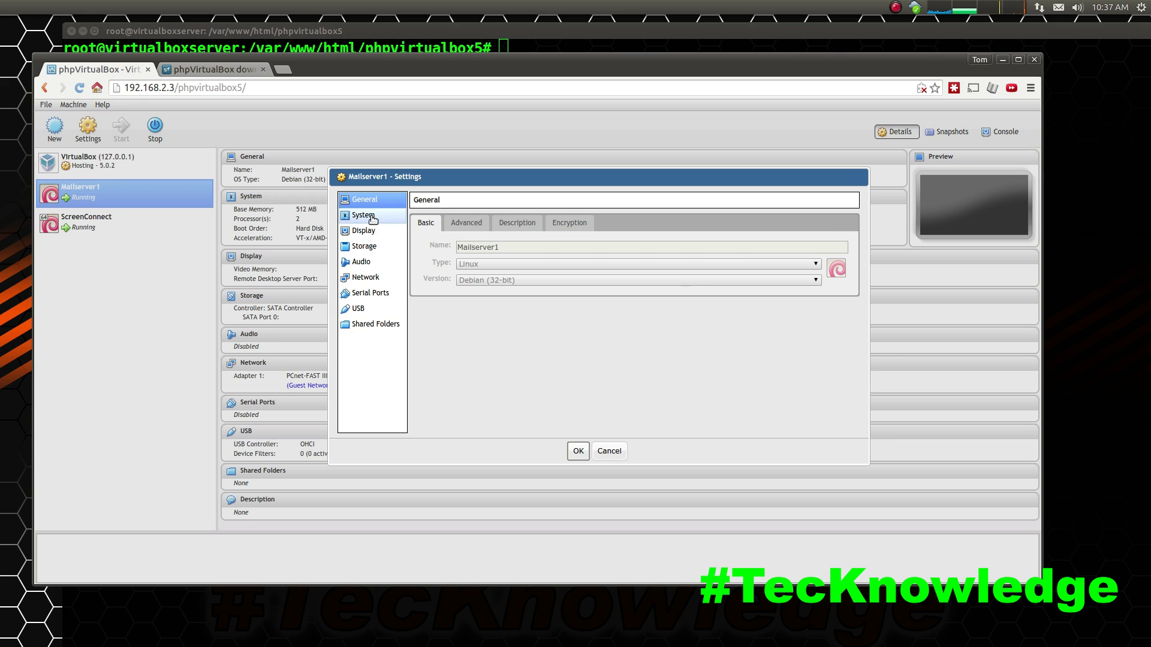
pyautogui.click(373, 219)
pyautogui.click(365, 232)
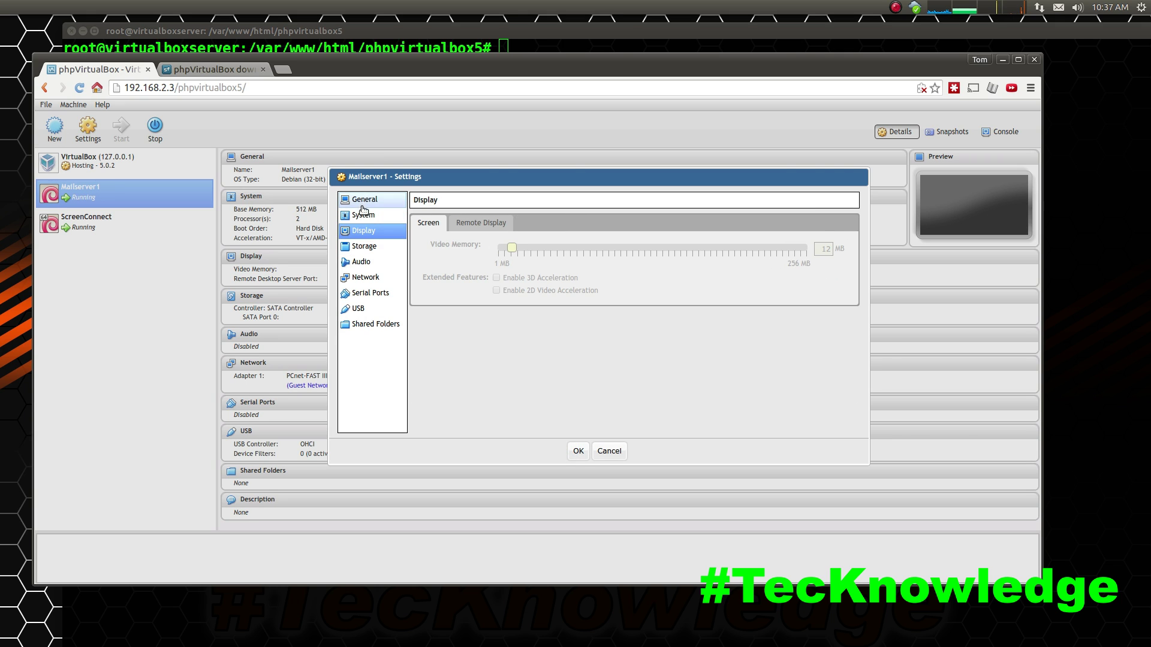
pyautogui.click(364, 214)
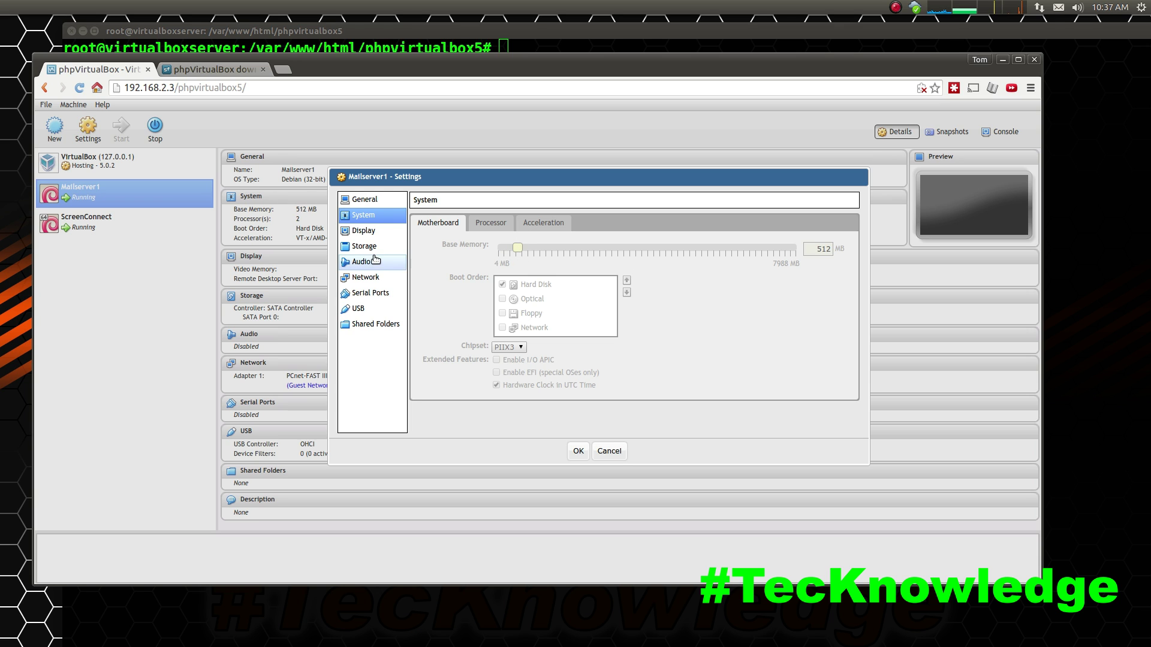
pyautogui.click(610, 452)
# Step: Start a new virtual machine to browse the available Linux versions, and cancel the creation
pyautogui.click(54, 127)
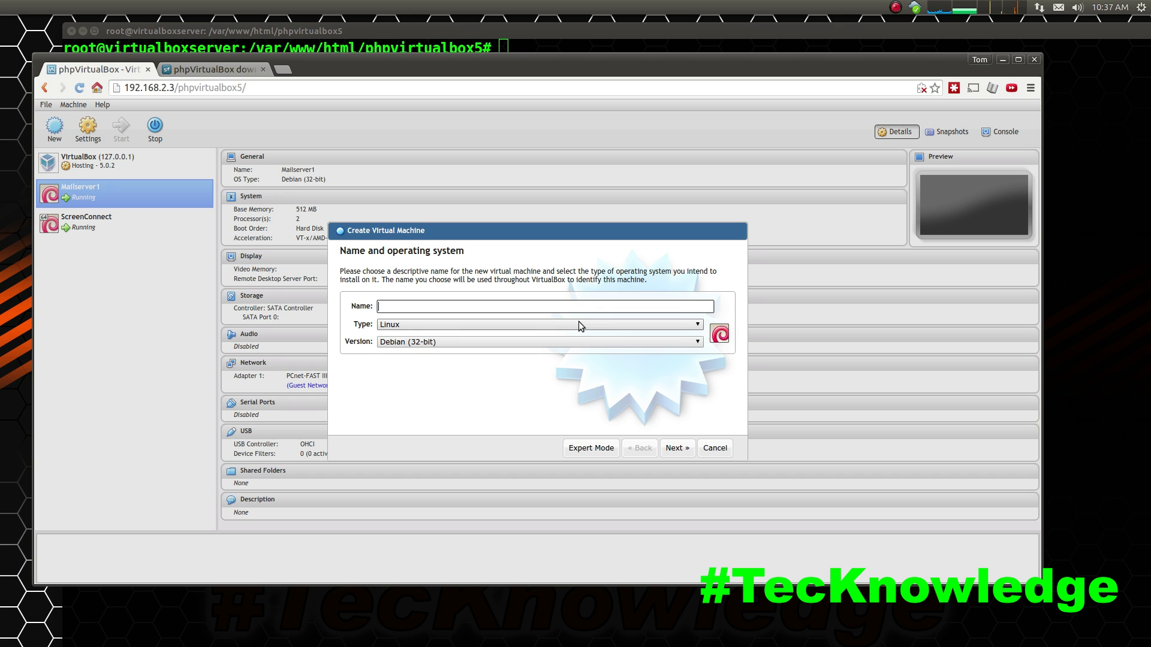
pyautogui.click(484, 343)
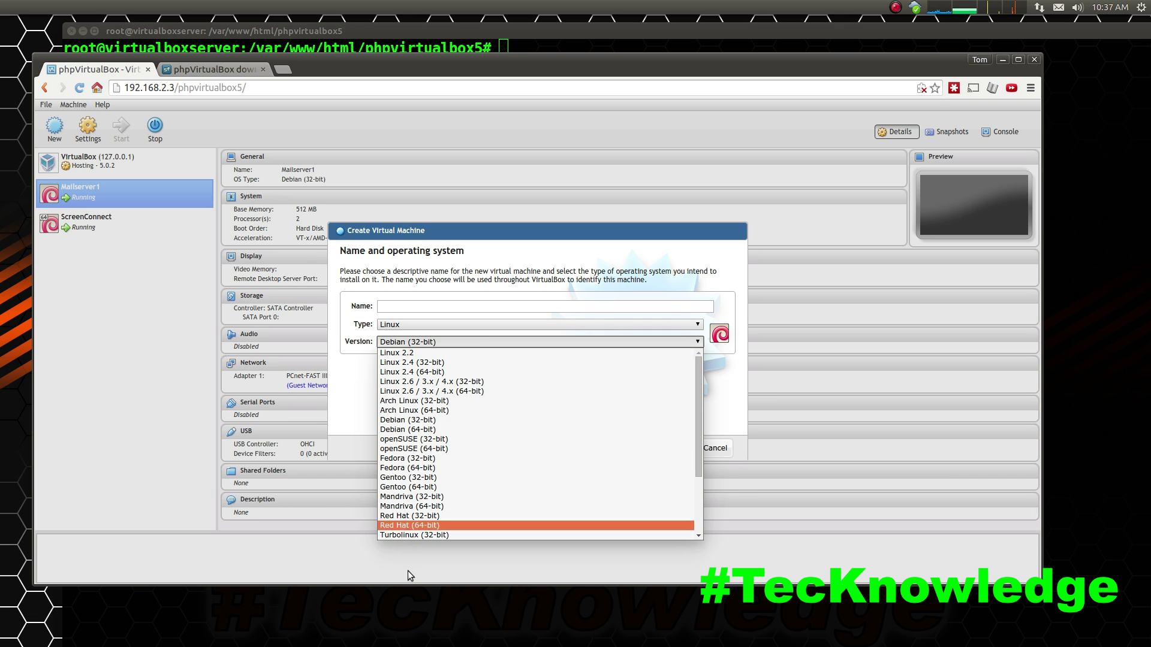
pyautogui.scroll(-5, 545, 466)
pyautogui.scroll(5, 545, 466)
pyautogui.click(728, 416)
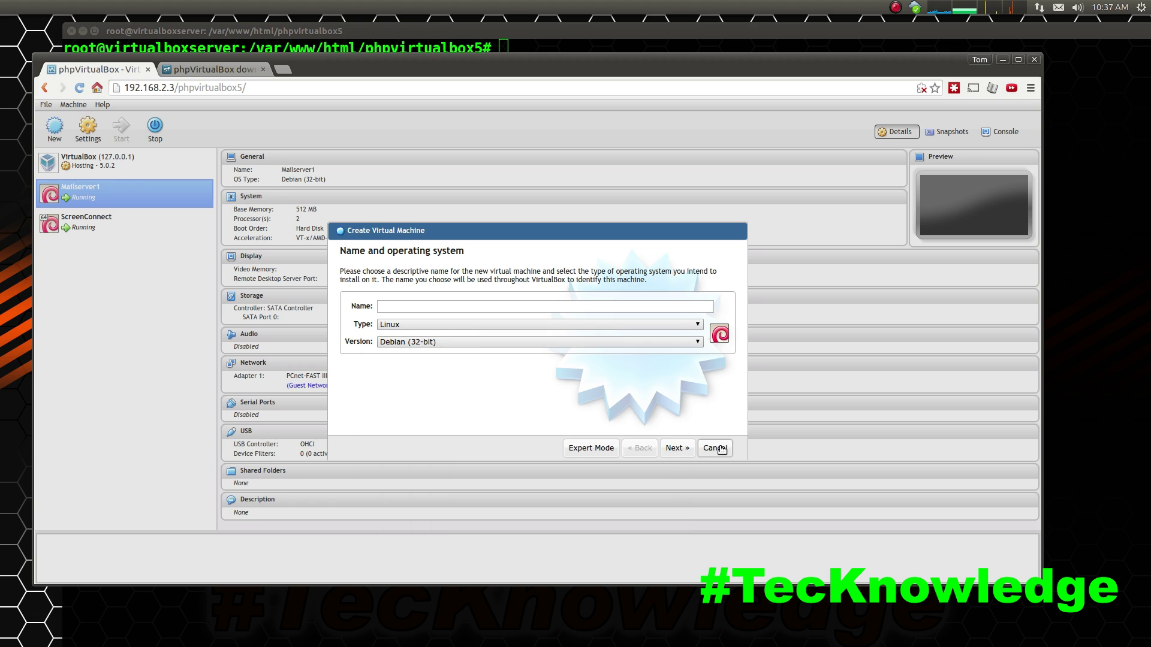
pyautogui.click(715, 449)
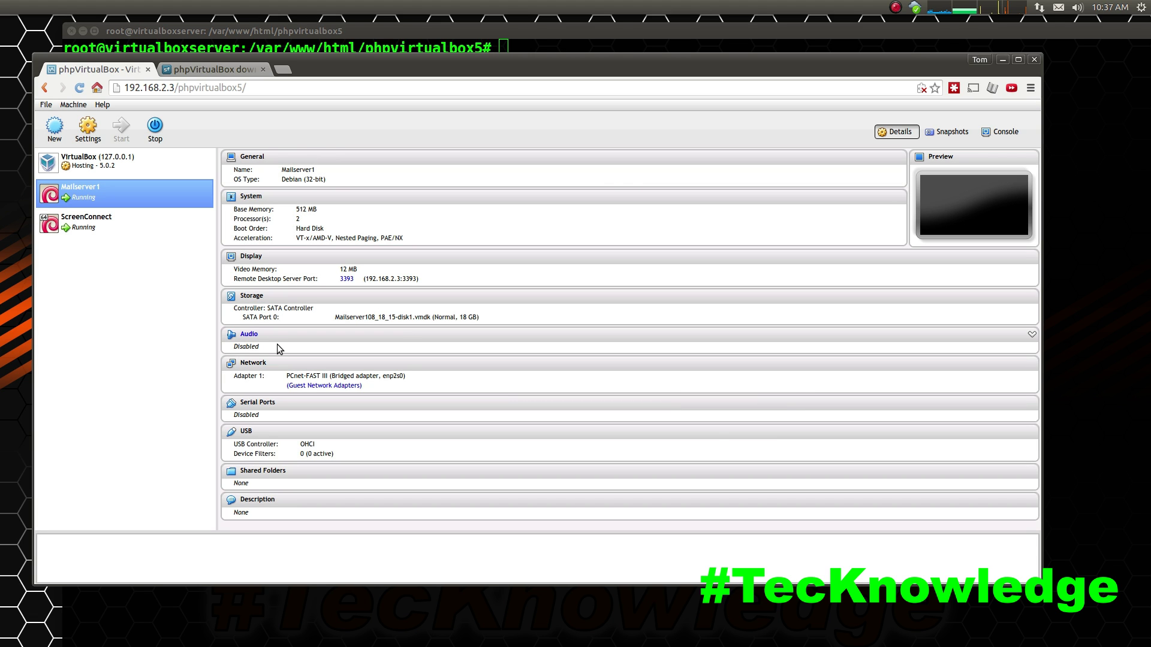
# Step: Switch to the terminal and open phpVirtualBox's config.php in vim
pyautogui.moveTo(417, 66); pyautogui.dragTo(440, 63)
pyautogui.moveTo(389, 25)
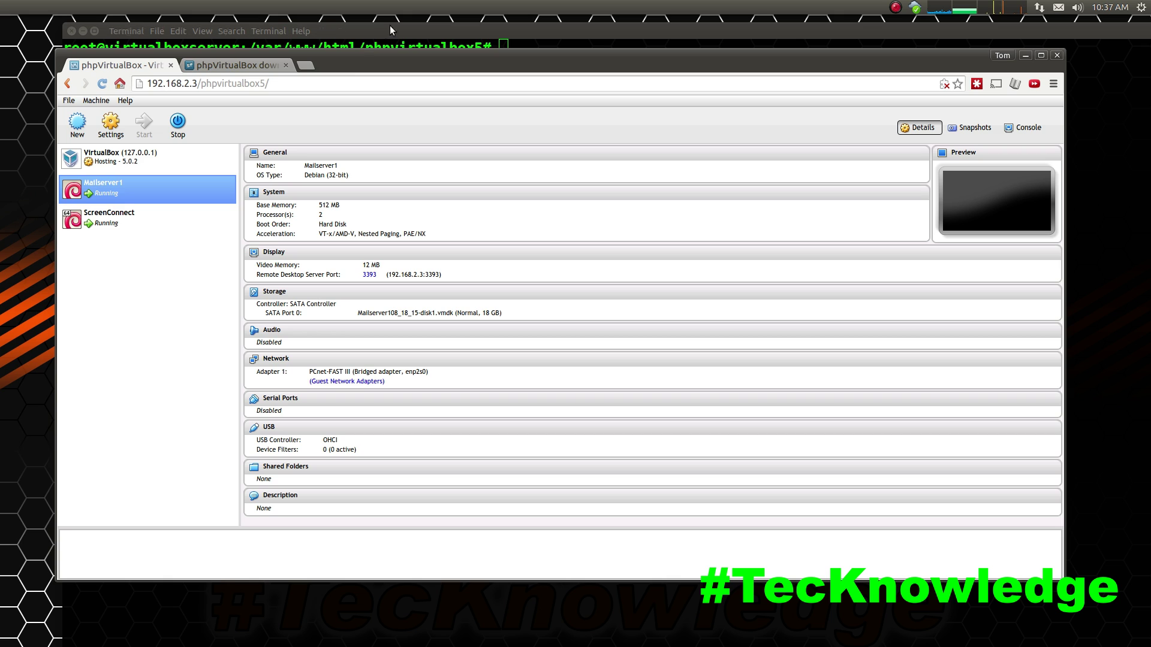
pyautogui.click(451, 26)
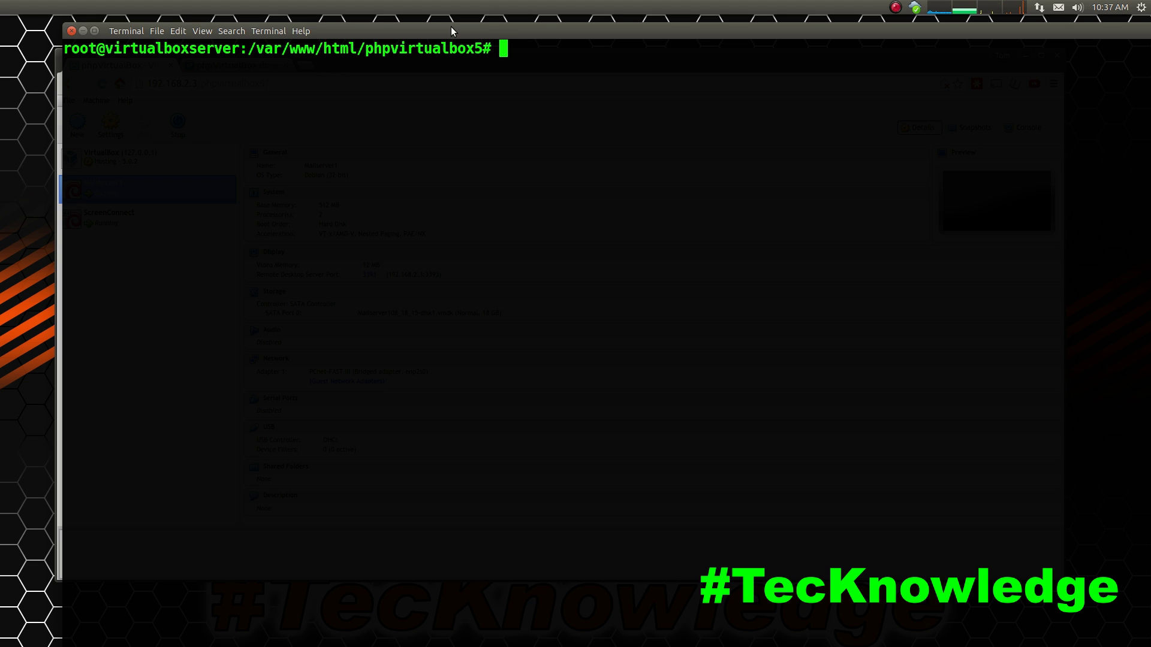
pyautogui.write('vim config.php')
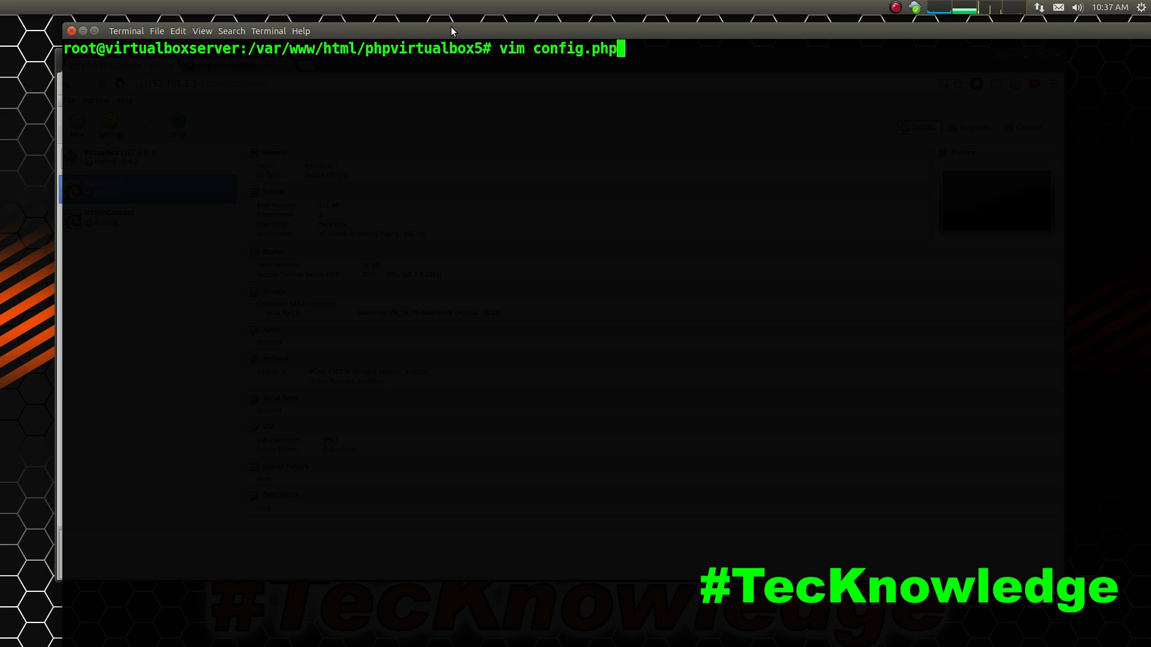
pyautogui.press('Return')
# Step: Examine the system username and password lines in config.php, and quit vim without making changes
pyautogui.press('Down')
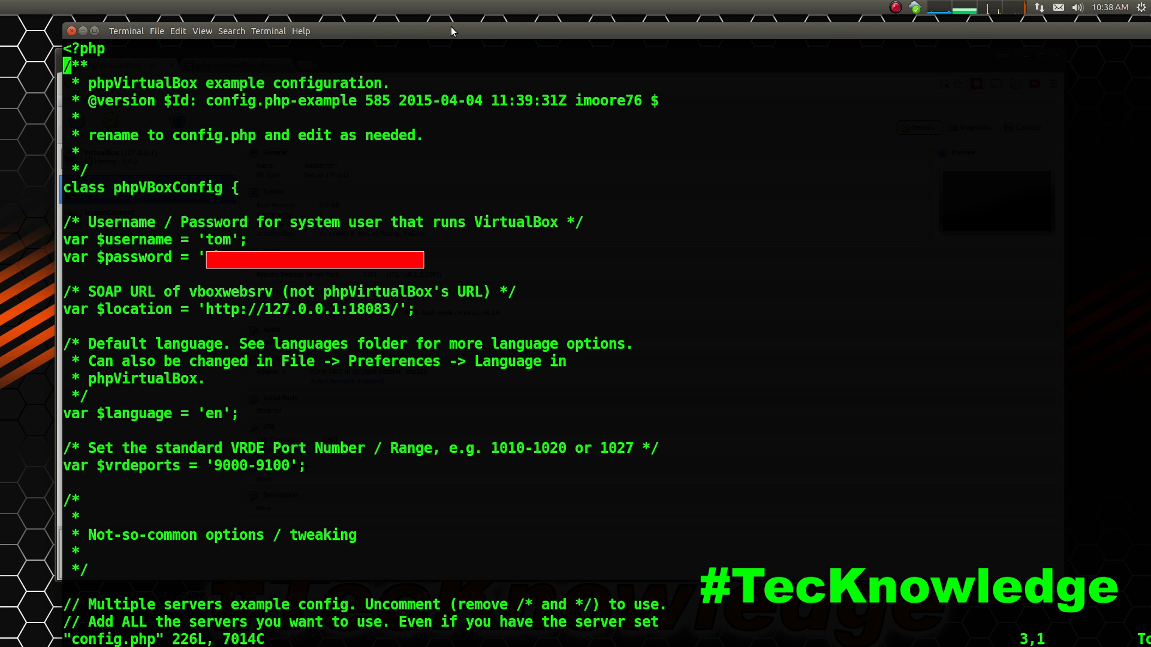
pyautogui.press('Down')
pyautogui.press('Down')
pyautogui.press('Down')
pyautogui.press('Down')
pyautogui.press('Down')
pyautogui.press('Down')
pyautogui.press('Down')
pyautogui.press('Down')
pyautogui.press('Down')
pyautogui.press('Down')
pyautogui.press('Right')
pyautogui.press('Right')
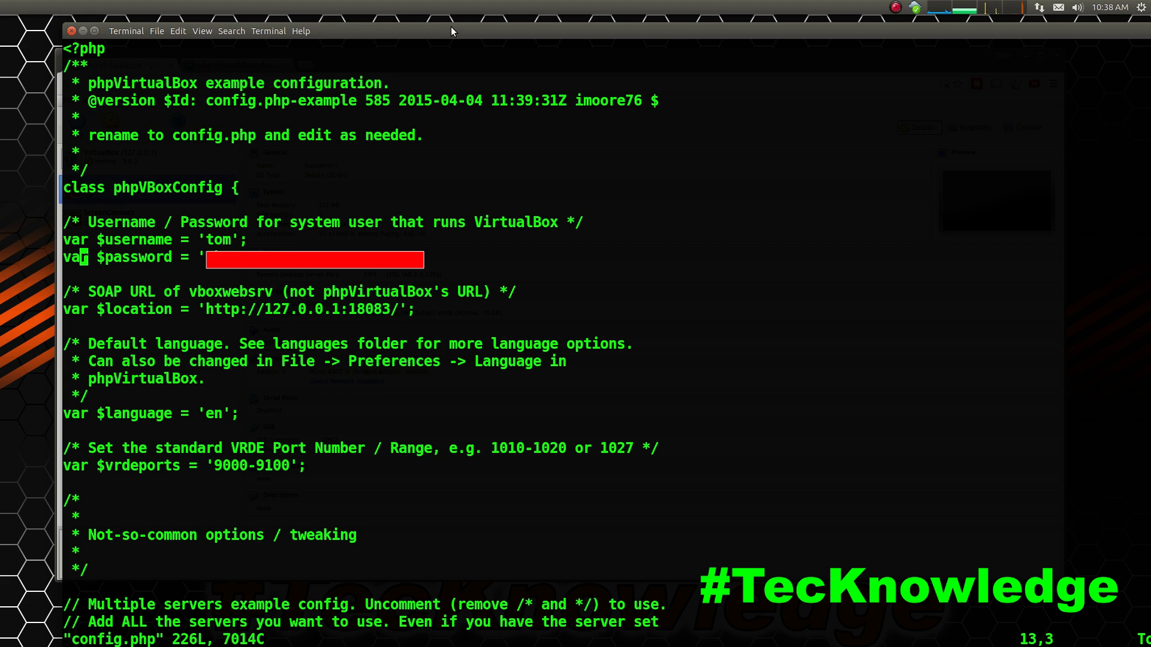
pyautogui.press('Right')
pyautogui.press('Right')
pyautogui.press('Right')
pyautogui.press('Right')
pyautogui.press('Right')
pyautogui.press('Right')
pyautogui.press('Right')
pyautogui.press('Right')
pyautogui.press('Right')
pyautogui.press('Right')
pyautogui.press('Up')
pyautogui.press('Right')
pyautogui.press('Right')
pyautogui.press('Right')
pyautogui.press('Right')
pyautogui.press('Up')
pyautogui.write(':q')
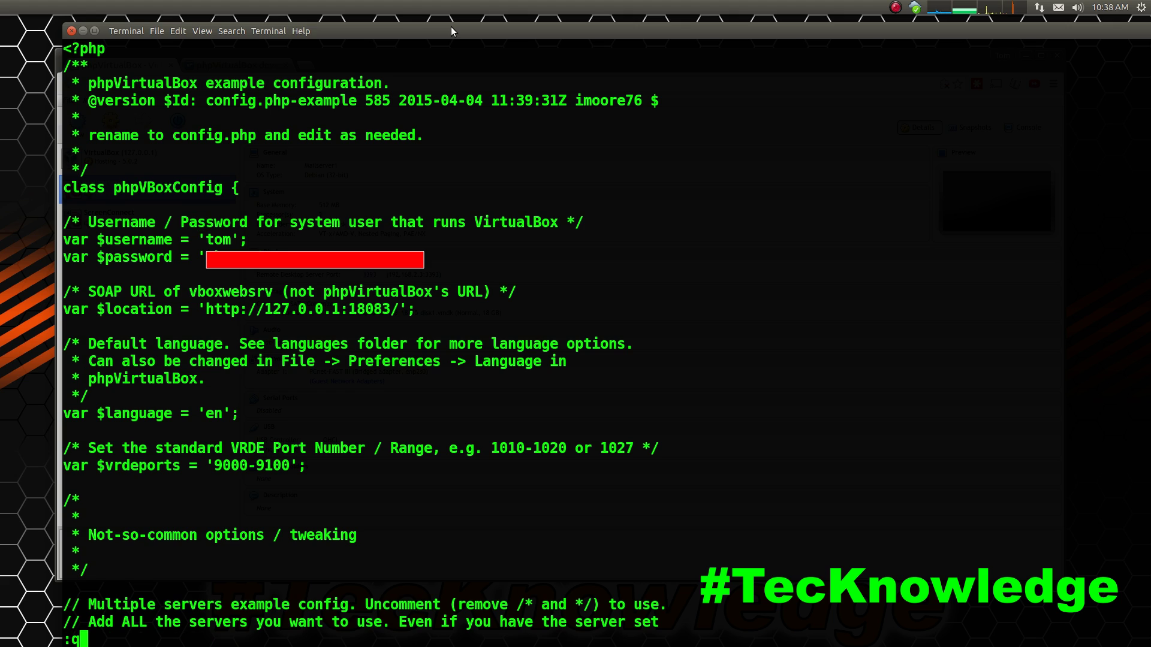
pyautogui.press('Return')
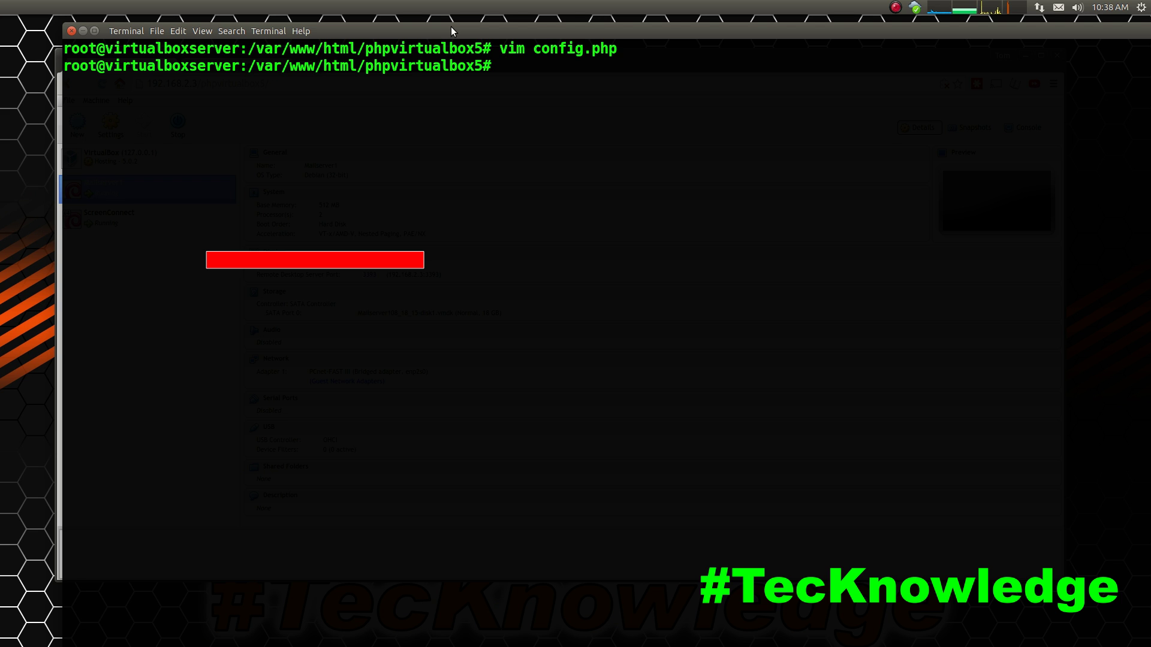
# Step: Reopen config.php in vim and examine the multiple servers example configuration
pyautogui.press('Up')
pyautogui.press('Return')
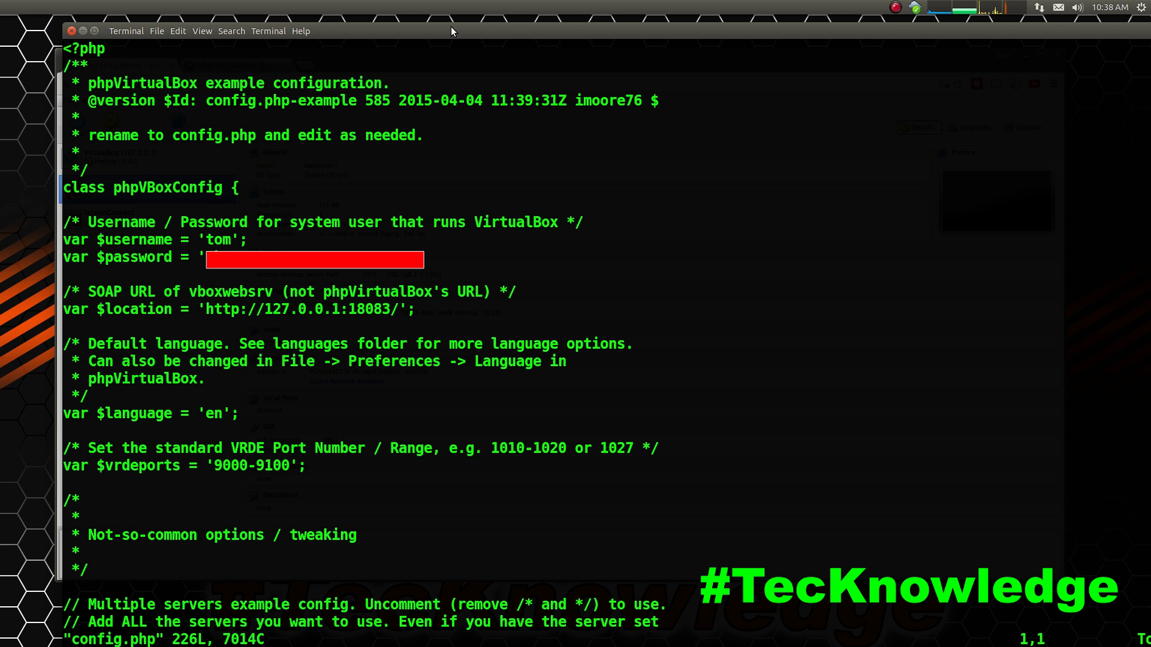
pyautogui.press('pagedown')
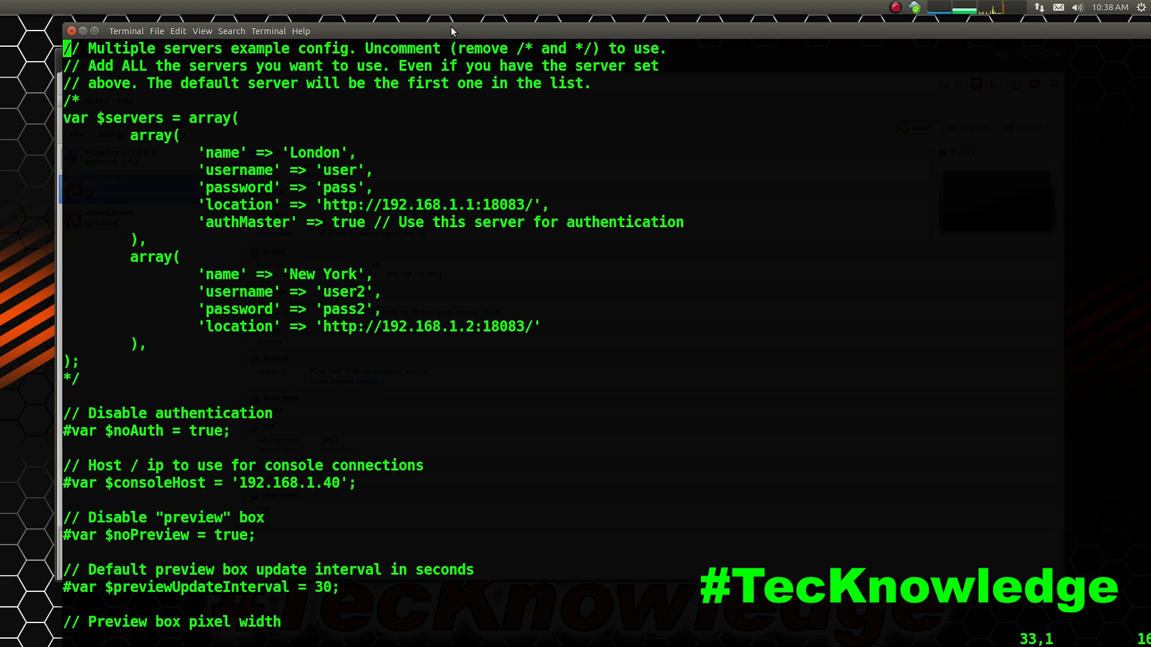
pyautogui.press('Down')
pyautogui.press('Down')
pyautogui.press('Down')
pyautogui.press('Down')
pyautogui.press('Down')
pyautogui.press('Down')
pyautogui.press('Down')
pyautogui.press('Down')
pyautogui.press('Down')
pyautogui.press('Down')
pyautogui.press('Down')
pyautogui.press('Down')
pyautogui.press('Down')
pyautogui.press('Down')
pyautogui.press('Down')
pyautogui.press('Down')
pyautogui.press('Down')
pyautogui.press('Down')
pyautogui.press('Down')
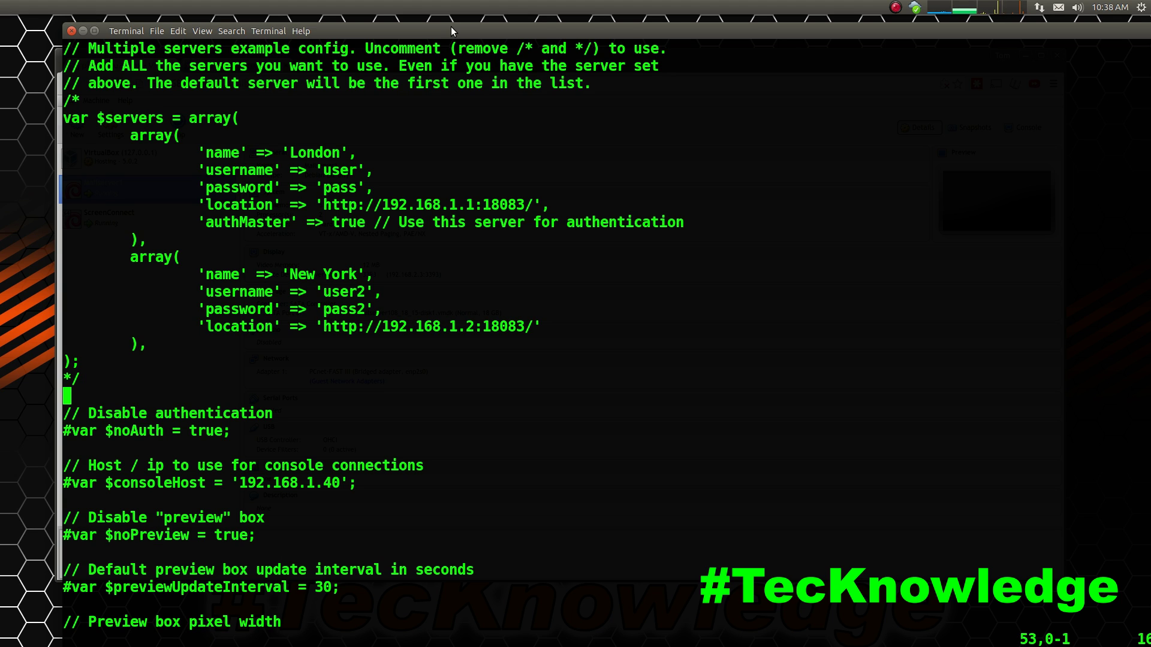
# Step: Read through the file and folder browser settings and remaining options of config.php, and quit vim without changes
pyautogui.press('pagedown')
pyautogui.press('pagedown')
pyautogui.press('Down')
pyautogui.press('Down')
pyautogui.press('Down')
pyautogui.press('Down')
pyautogui.press('Down')
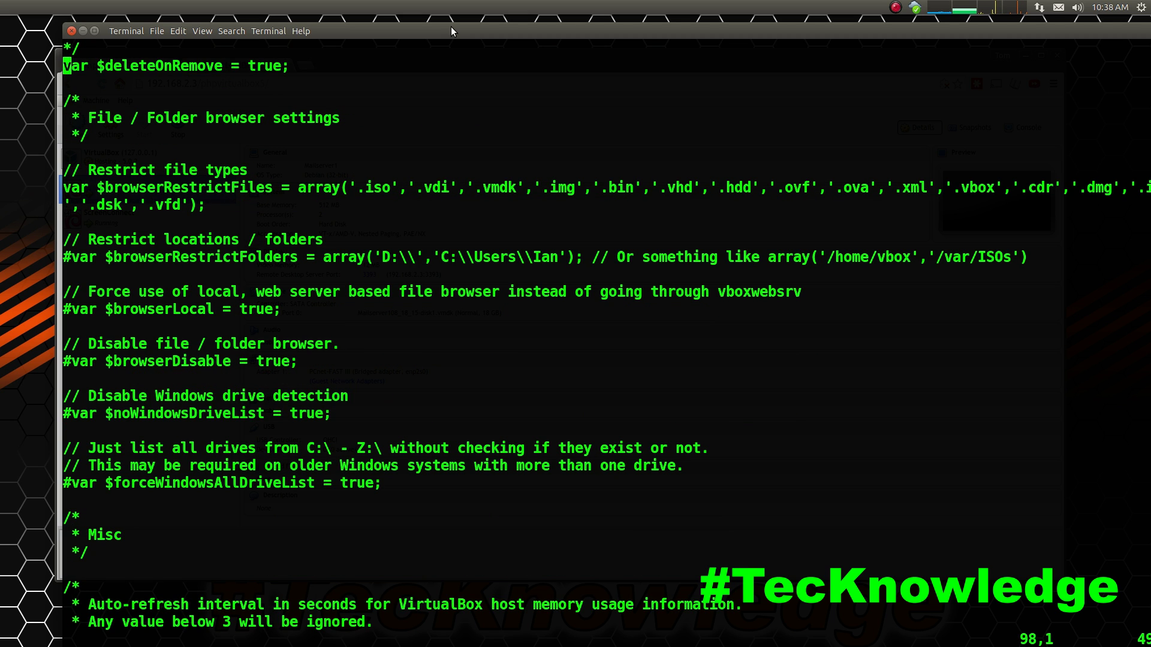
pyautogui.press('Down')
pyautogui.press('Down')
pyautogui.press('Down')
pyautogui.press('Down')
pyautogui.press('Down')
pyautogui.press('Down')
pyautogui.press('Down')
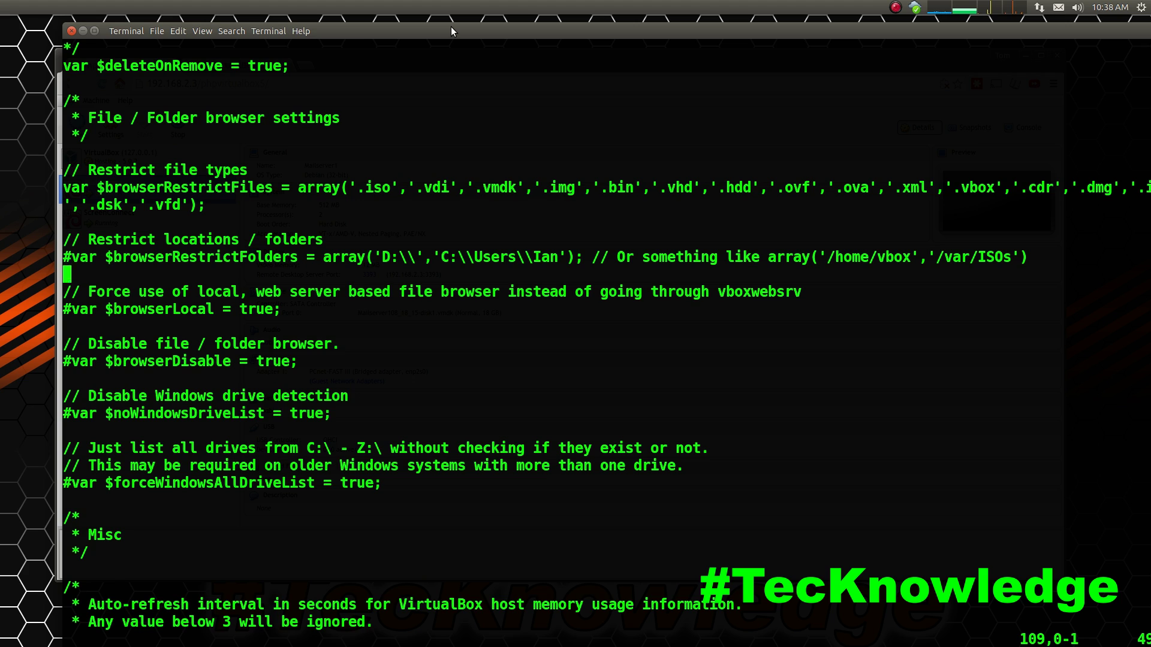
pyautogui.press('Down')
pyautogui.press('Down')
pyautogui.press('Down')
pyautogui.press('Down')
pyautogui.press('Down')
pyautogui.press('Down')
pyautogui.press('pagedown')
pyautogui.press('pagedown')
pyautogui.press('pageup')
pyautogui.press('pageup')
pyautogui.press('pageup')
pyautogui.press('pageup')
pyautogui.press('pageup')
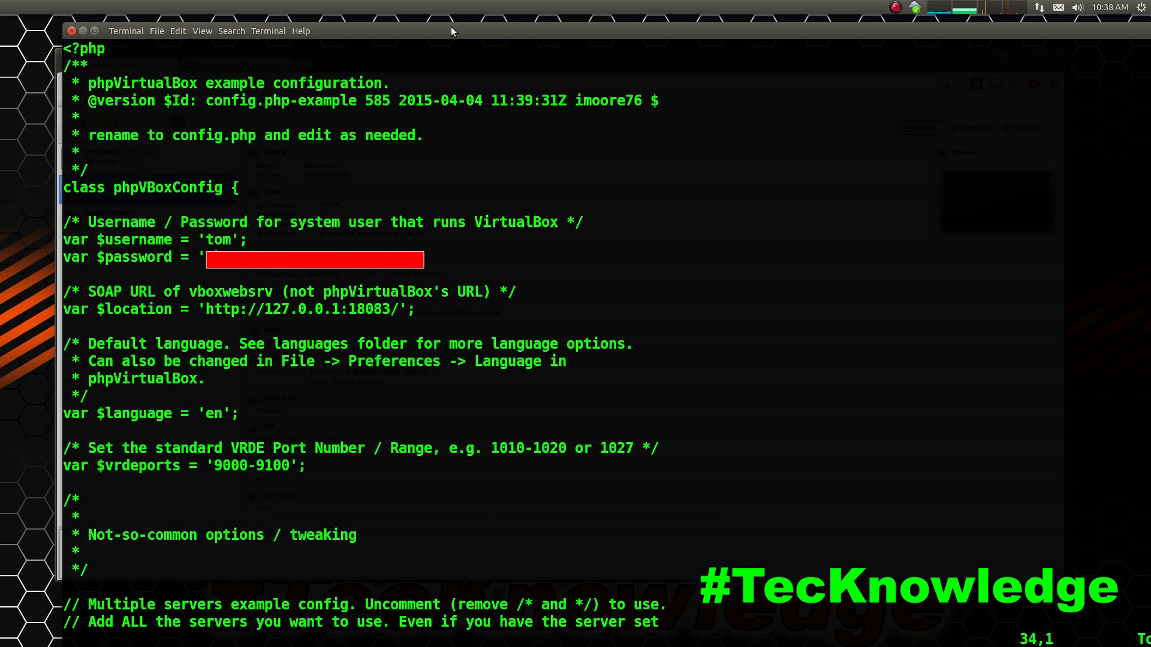
pyautogui.write(':q')
pyautogui.press('Return')
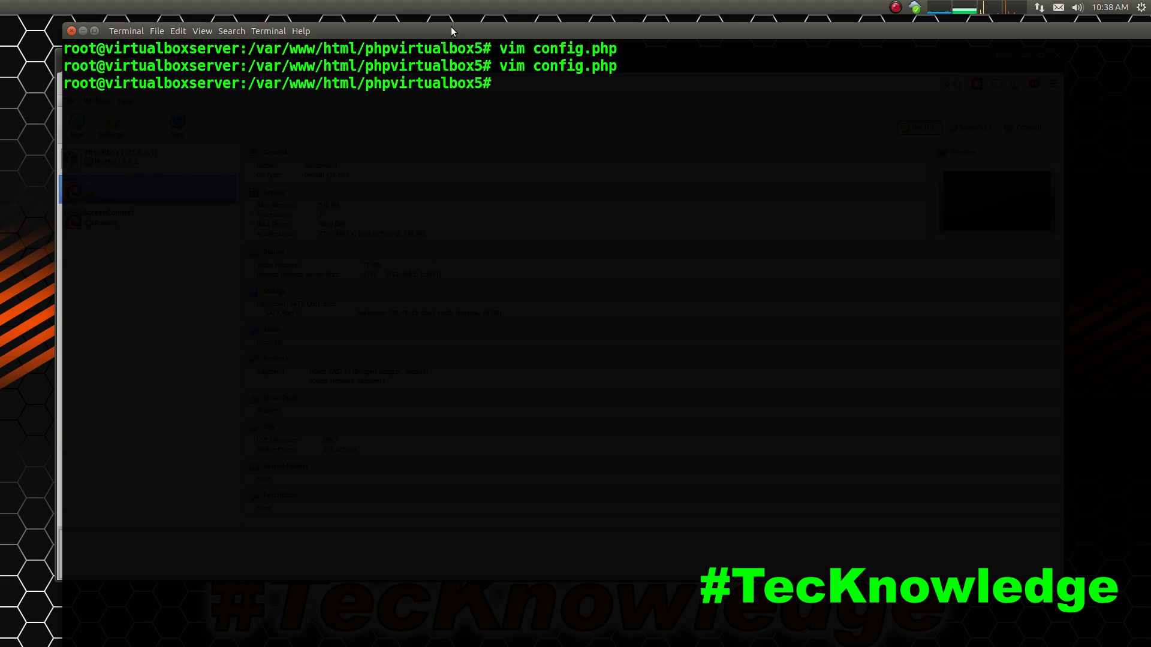
# Step: Switch the shell from root to the user account that runs VirtualBox
pyautogui.write('su tom')
pyautogui.press('Return')
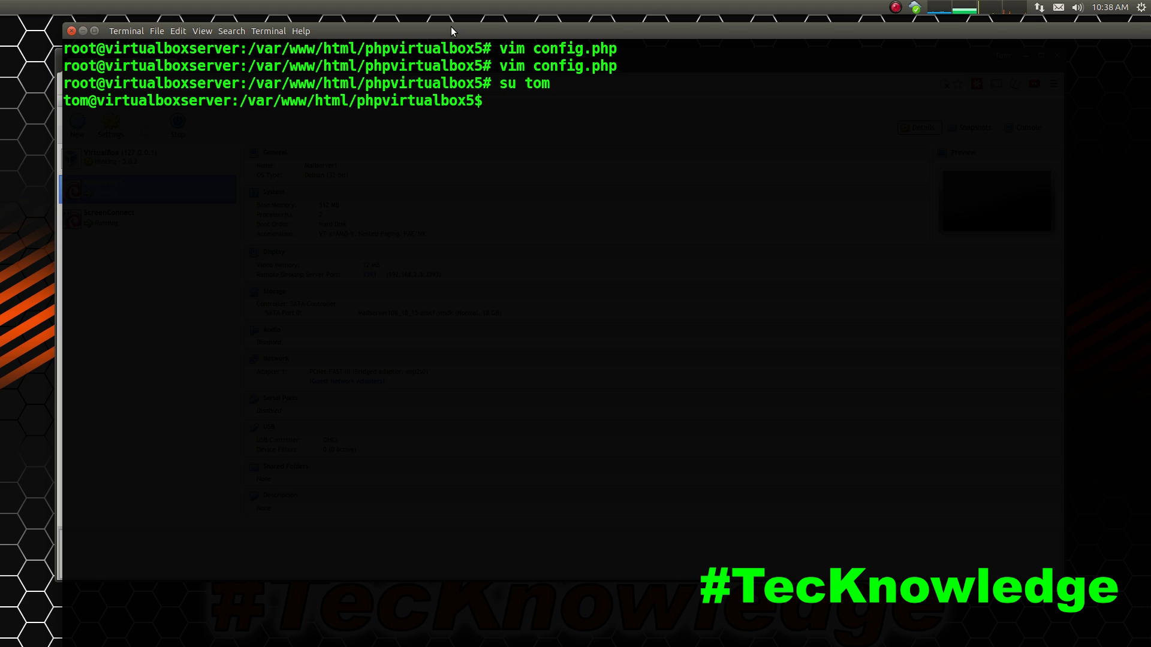
pyautogui.write('crontab')
pyautogui.press('Return')
pyautogui.hotkey('ctrl', 'c')
# Step: List the scheduled jobs of the VirtualBox user with crontab -l
pyautogui.write('crontab -')
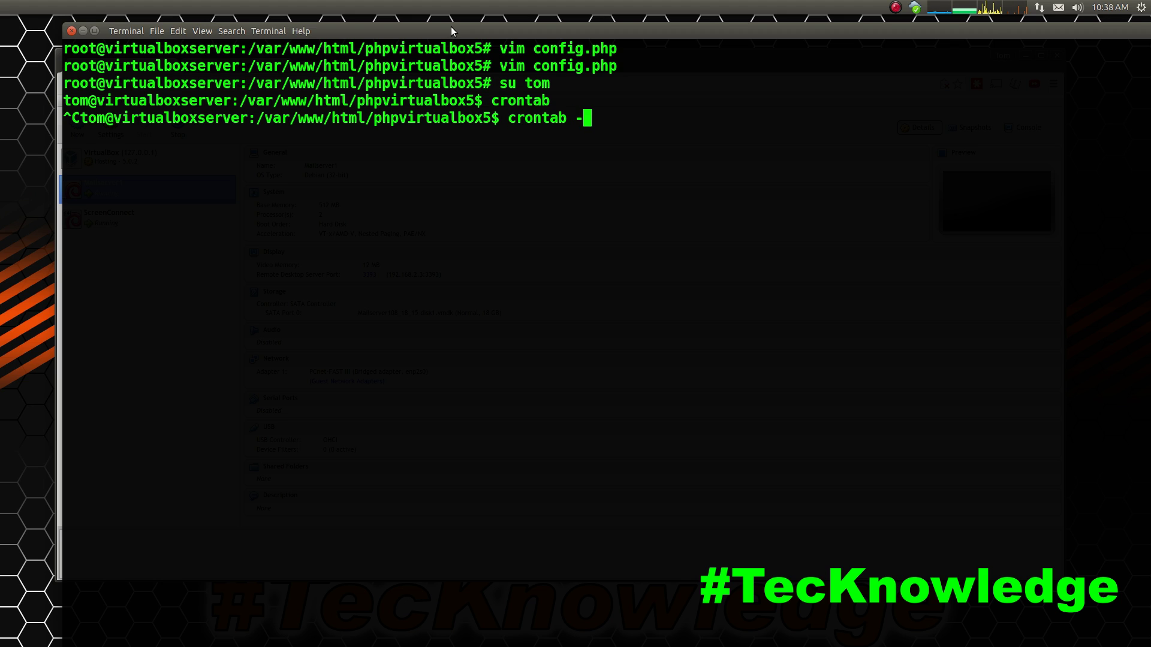
pyautogui.write('l')
pyautogui.press('Return')
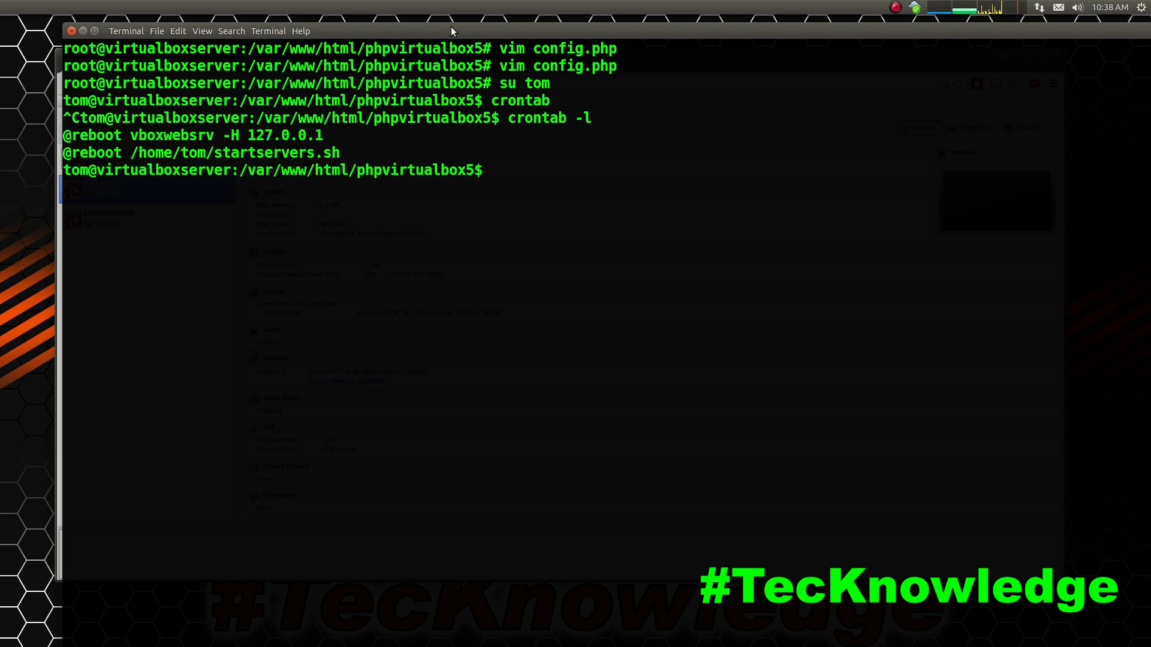
# Step: Go to the user's home directory and display the contents of startservers.sh
pyautogui.write('cd')
pyautogui.press('Return')
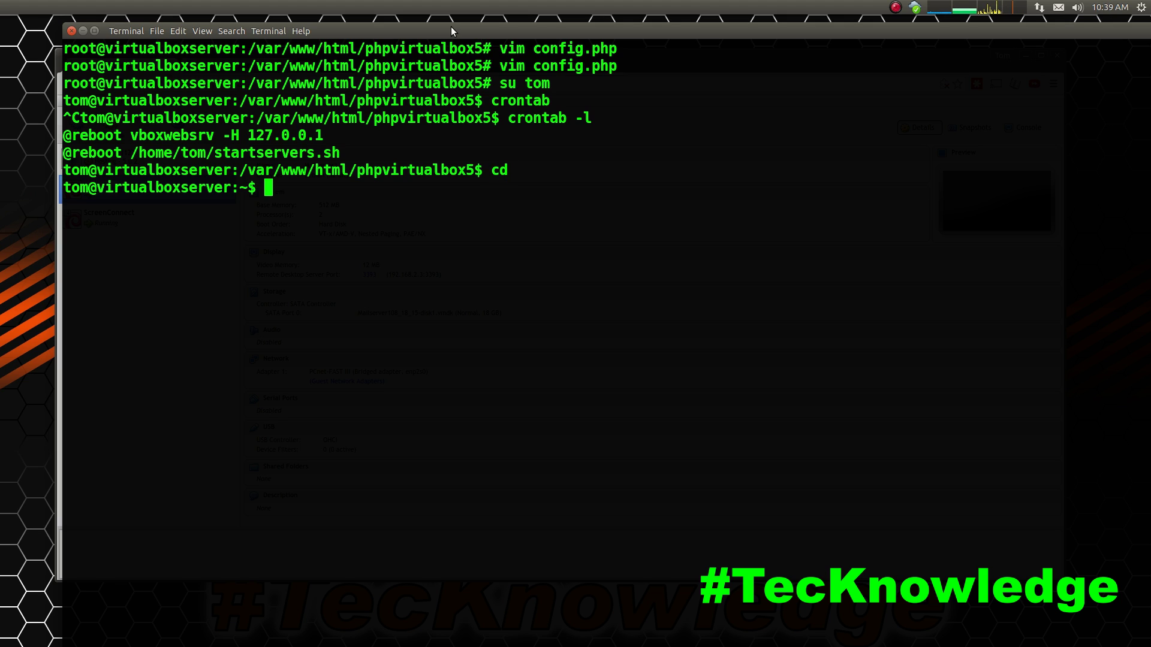
pyautogui.write('catr')
pyautogui.write('startservers.sh')
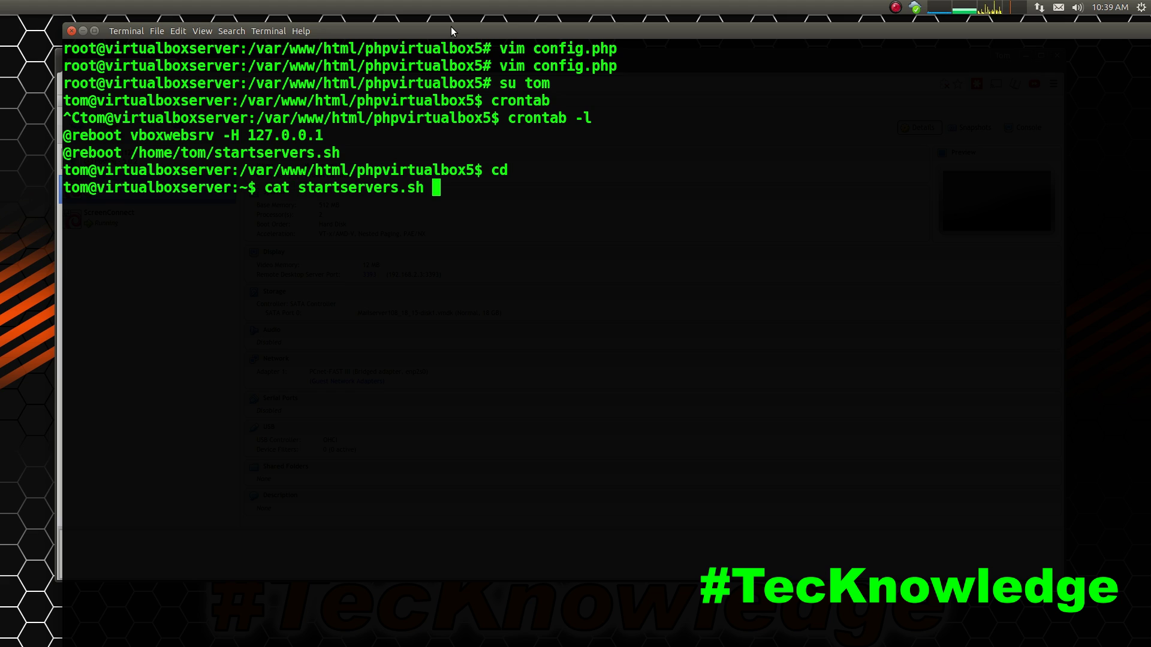
pyautogui.press('Return')
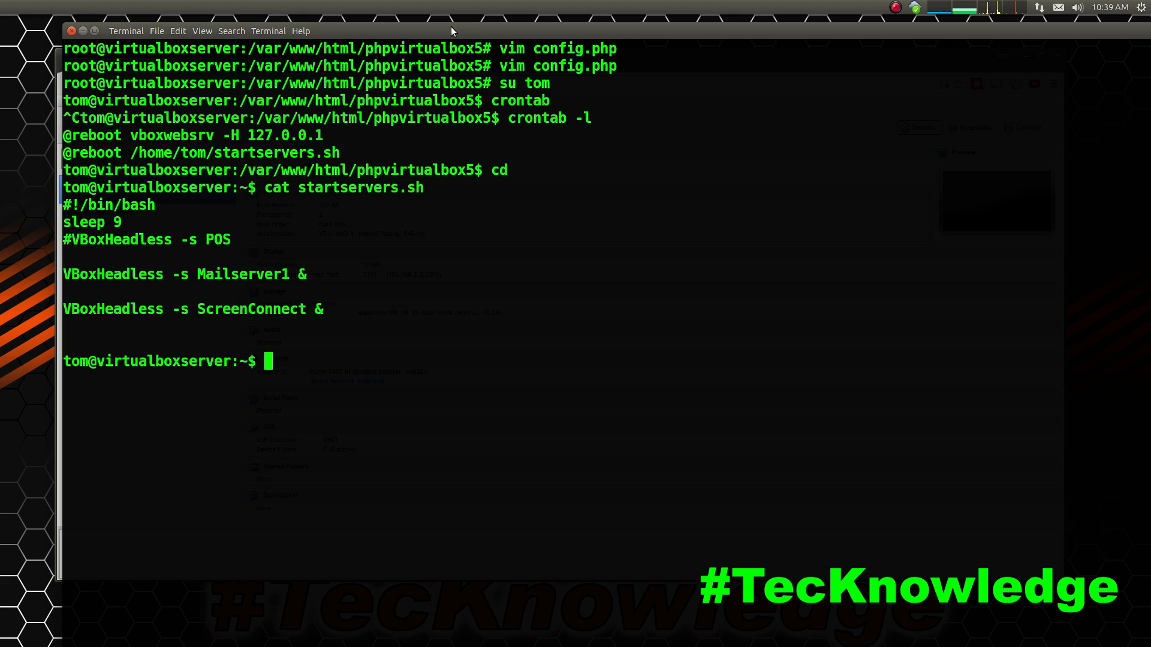
pyautogui.moveTo(451, 26); pyautogui.dragTo(435, 63)
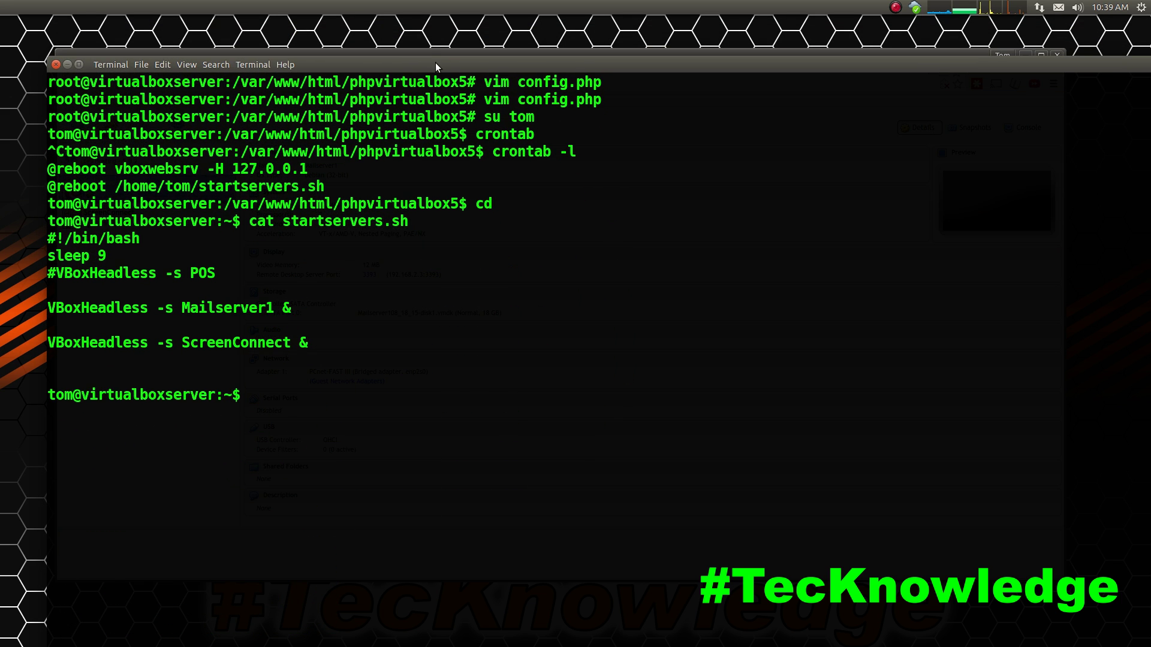
pyautogui.moveTo(435, 62); pyautogui.dragTo(443, 67)
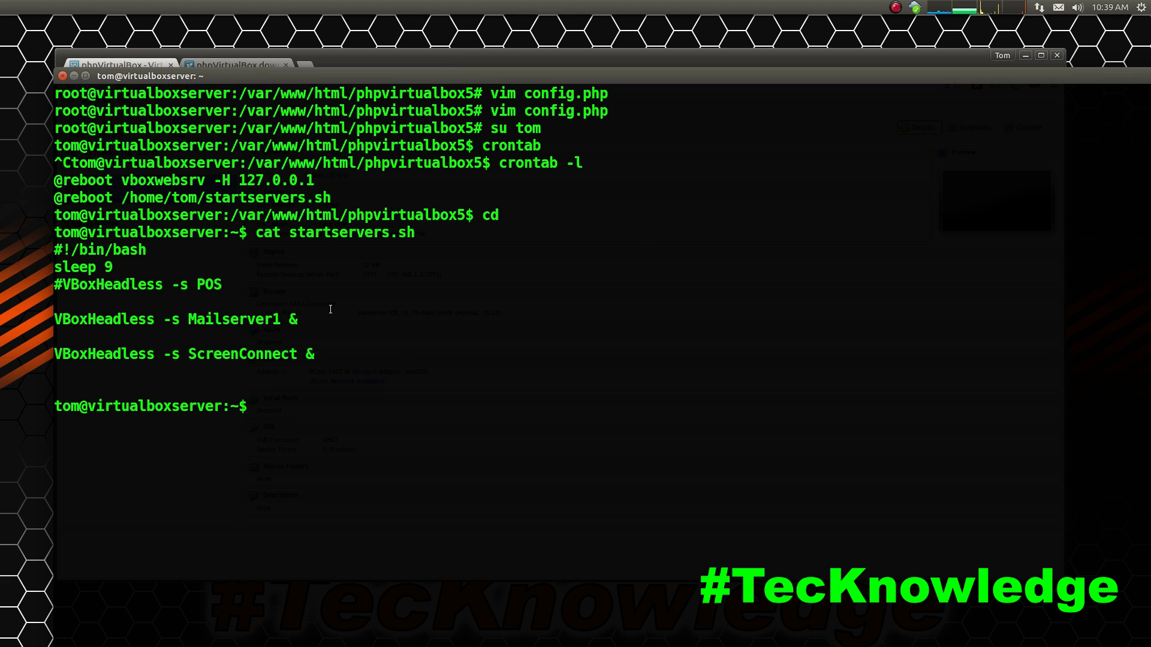
# Step: Switch to phpVirtualBox in the browser and review the host details, the Mailserver1 details and its available settings options
pyautogui.click(587, 59)
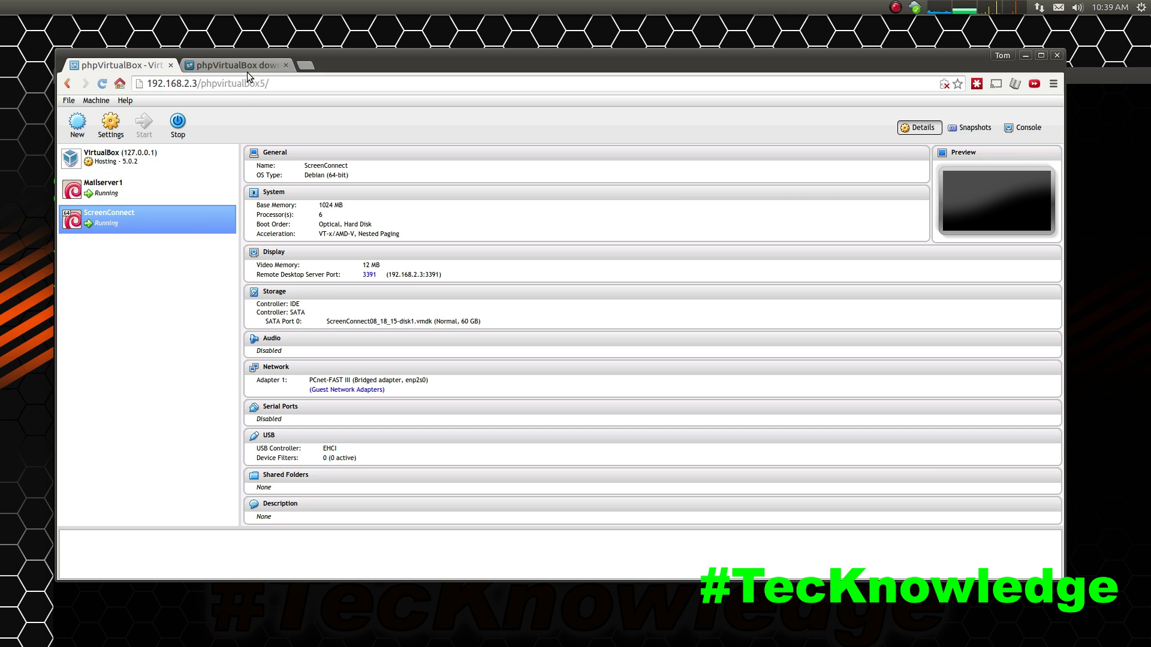
pyautogui.click(157, 165)
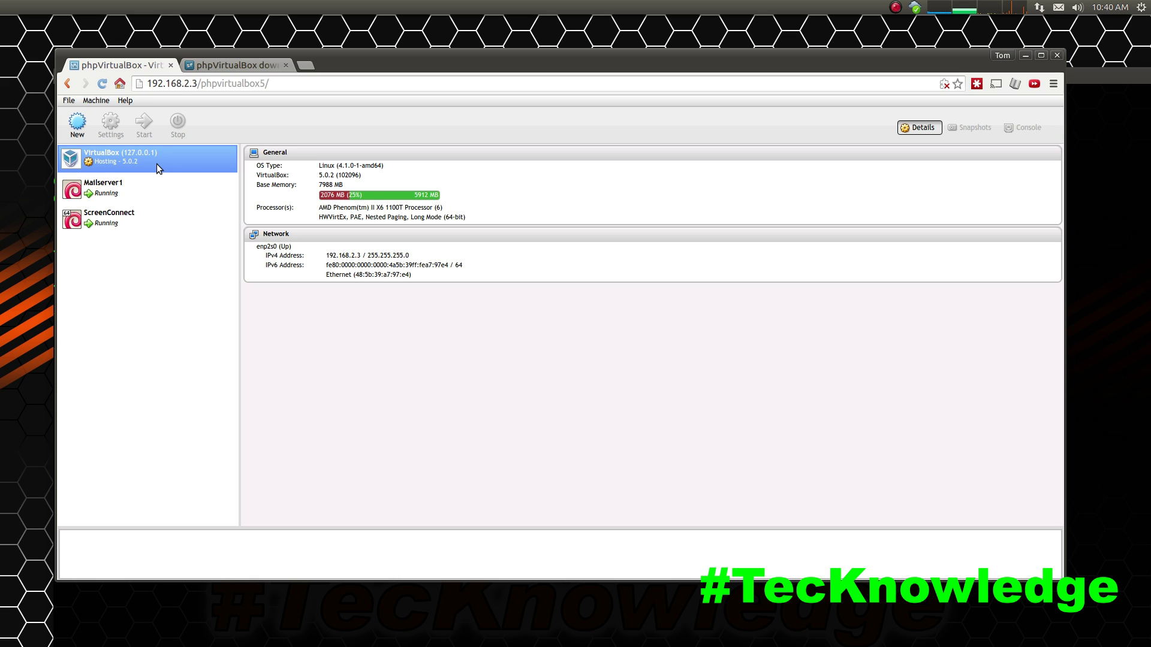
pyautogui.click(160, 180)
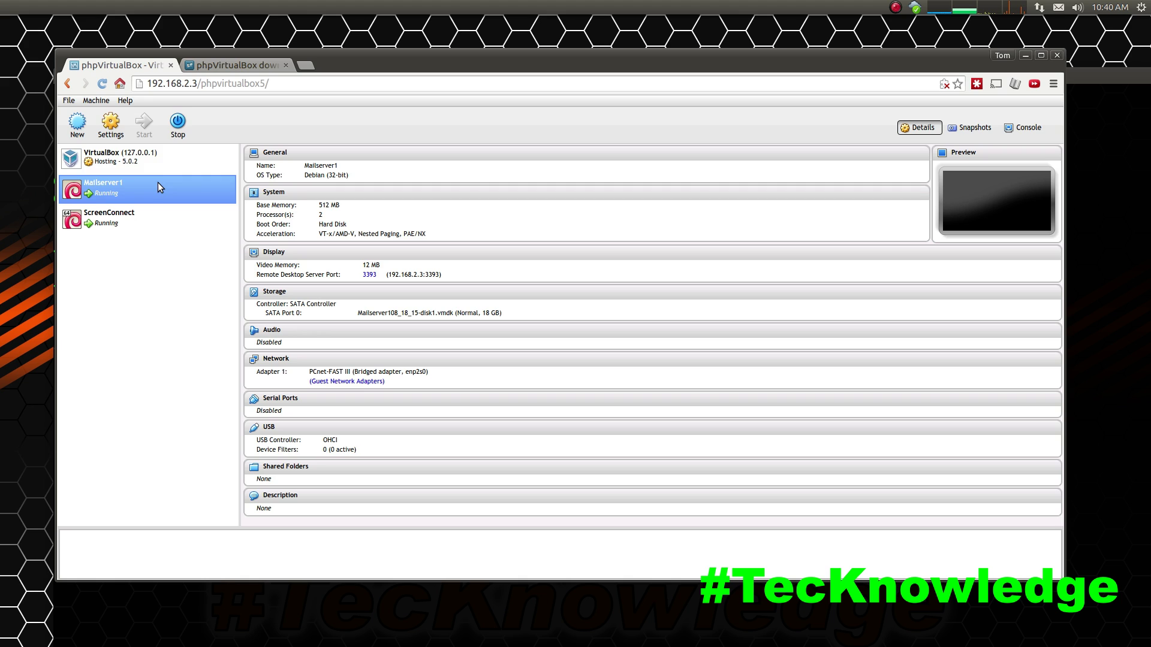
pyautogui.click(112, 122)
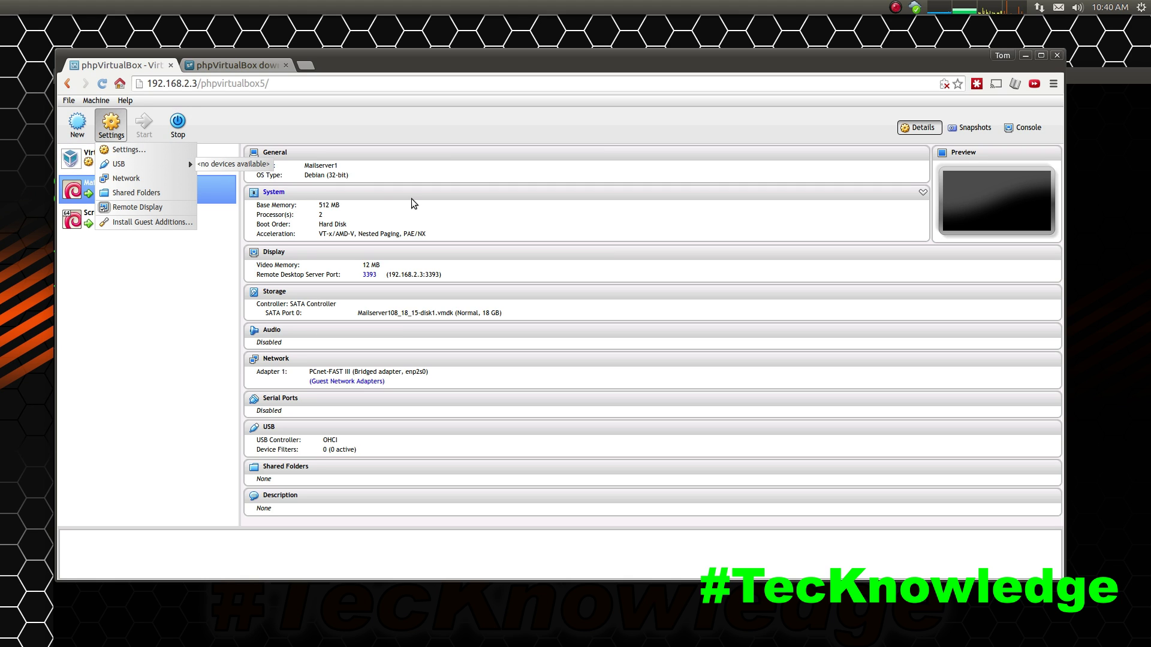
pyautogui.click(153, 254)
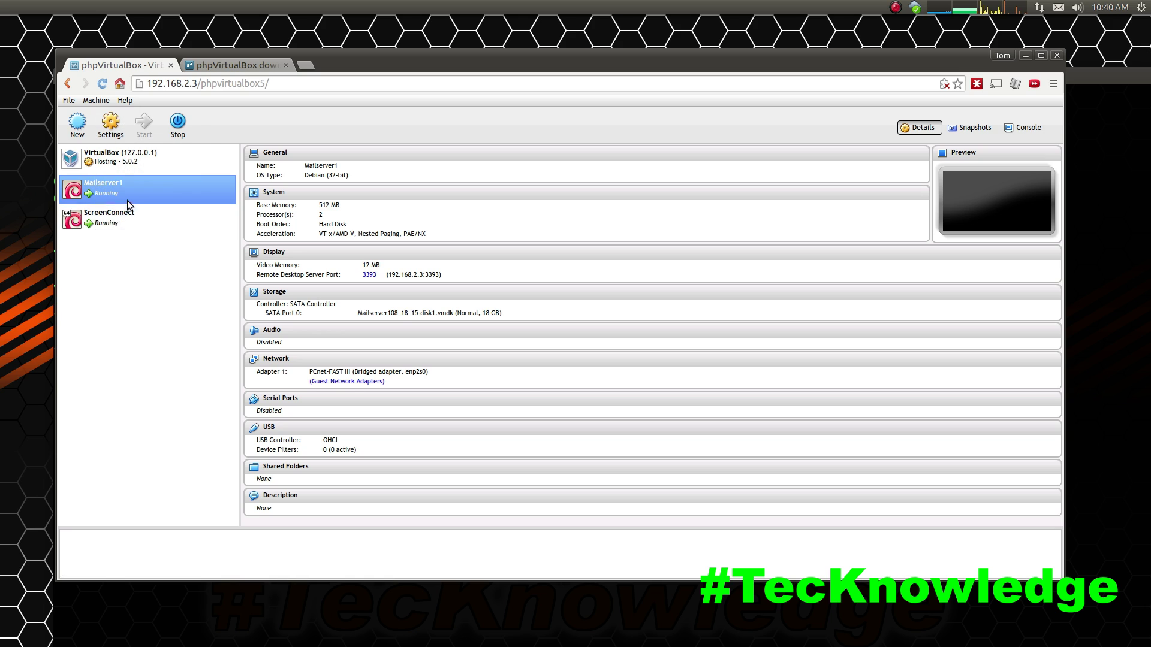
# Step: Check the snapshots of the ScreenConnect and Mailserver1 virtual machines, and return to the VirtualBox host overview
pyautogui.click(114, 221)
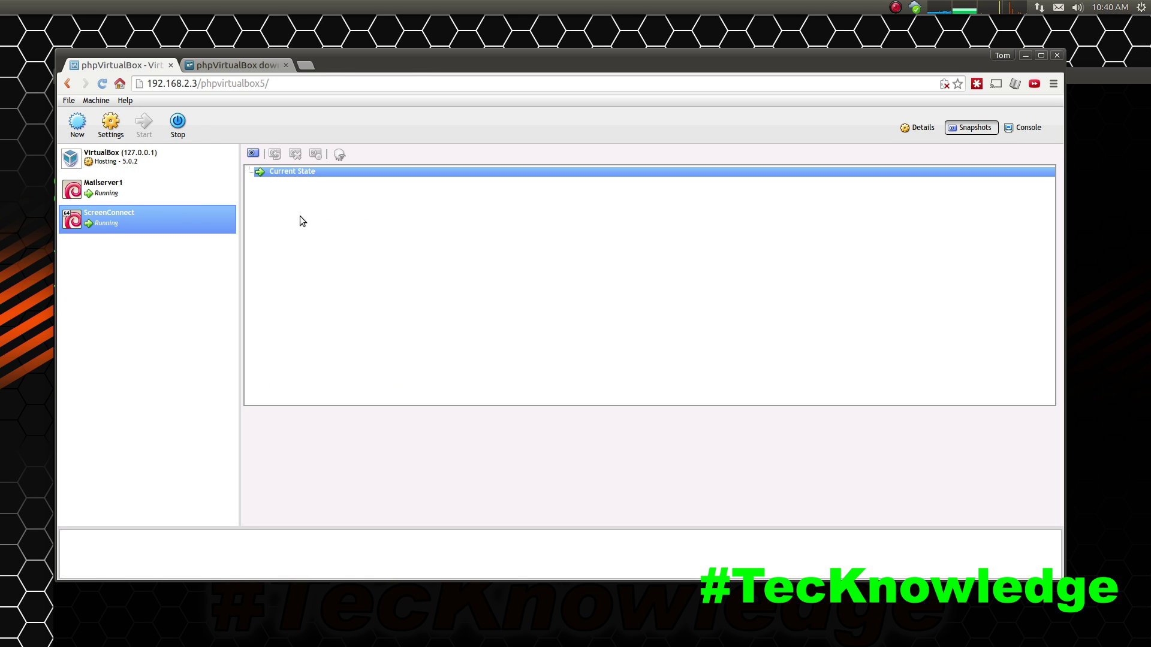
pyautogui.click(148, 197)
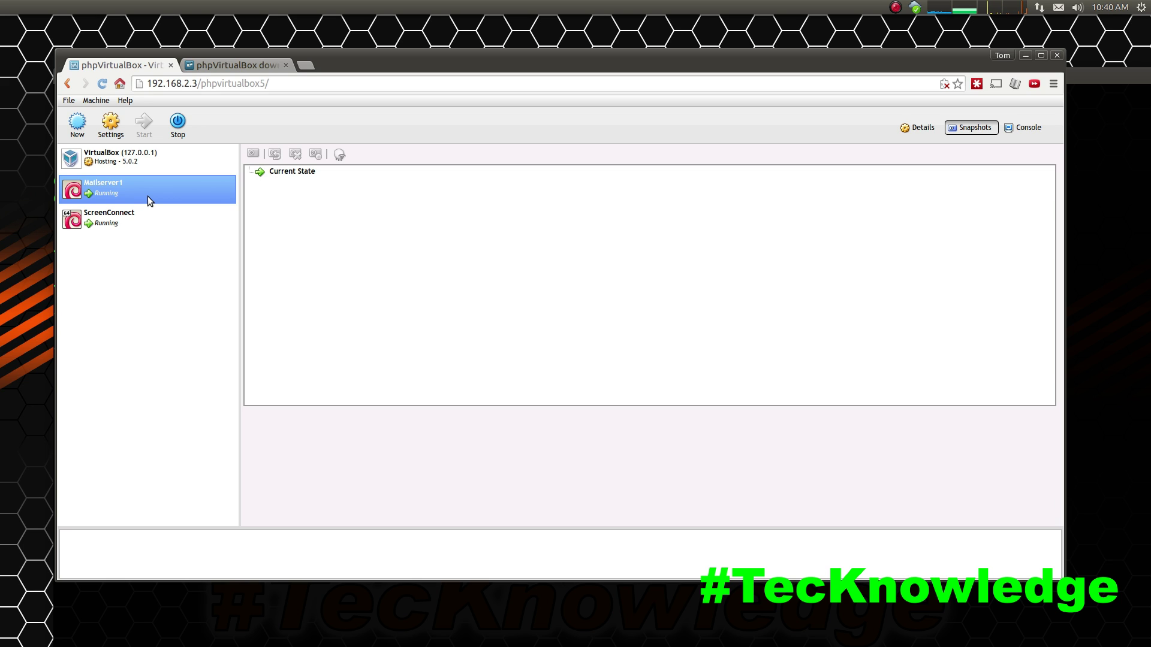
pyautogui.click(286, 172)
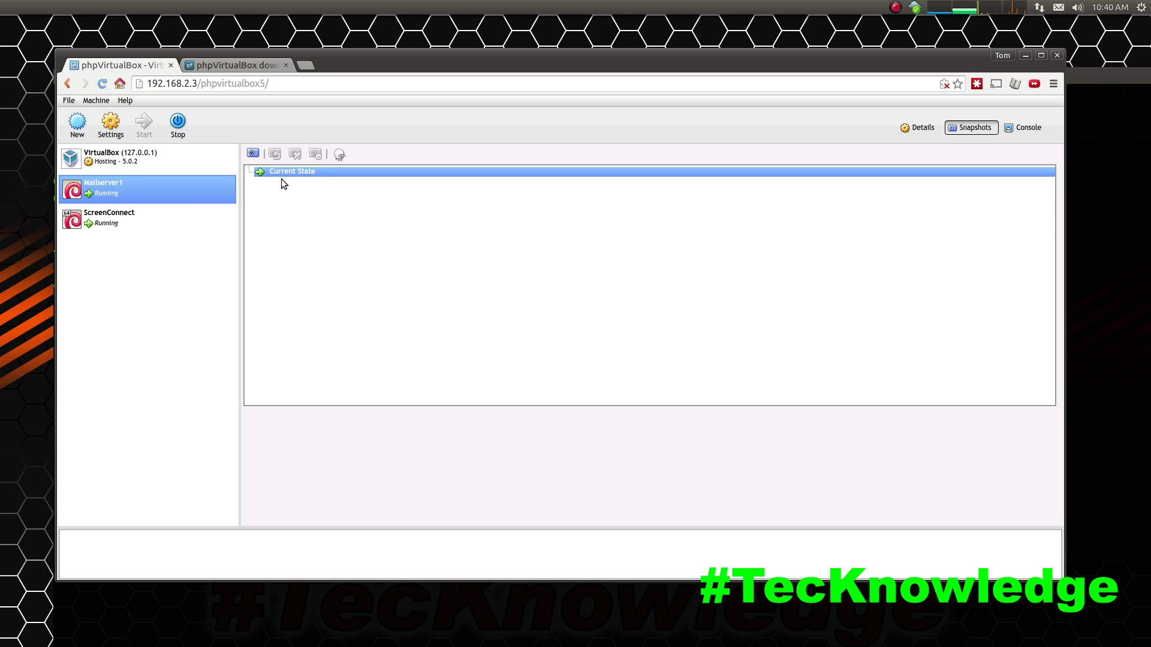
pyautogui.click(117, 155)
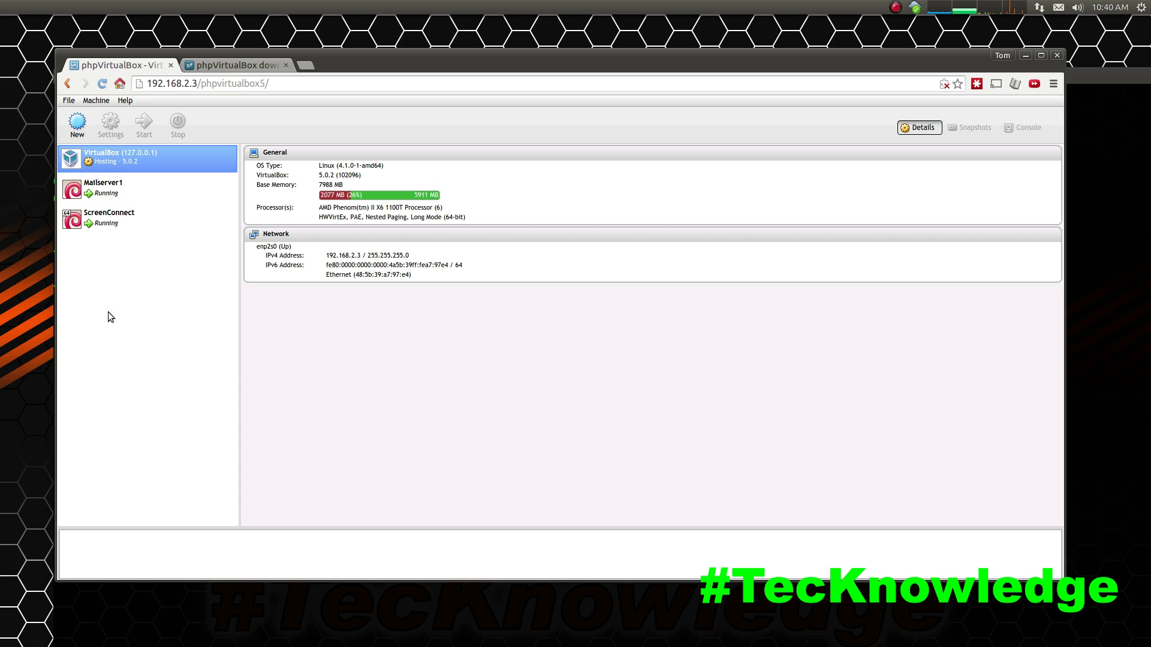
# Step: Connect to the Mailserver1 console with the Flash plugin enabled and quit top in the guest
pyautogui.click(127, 197)
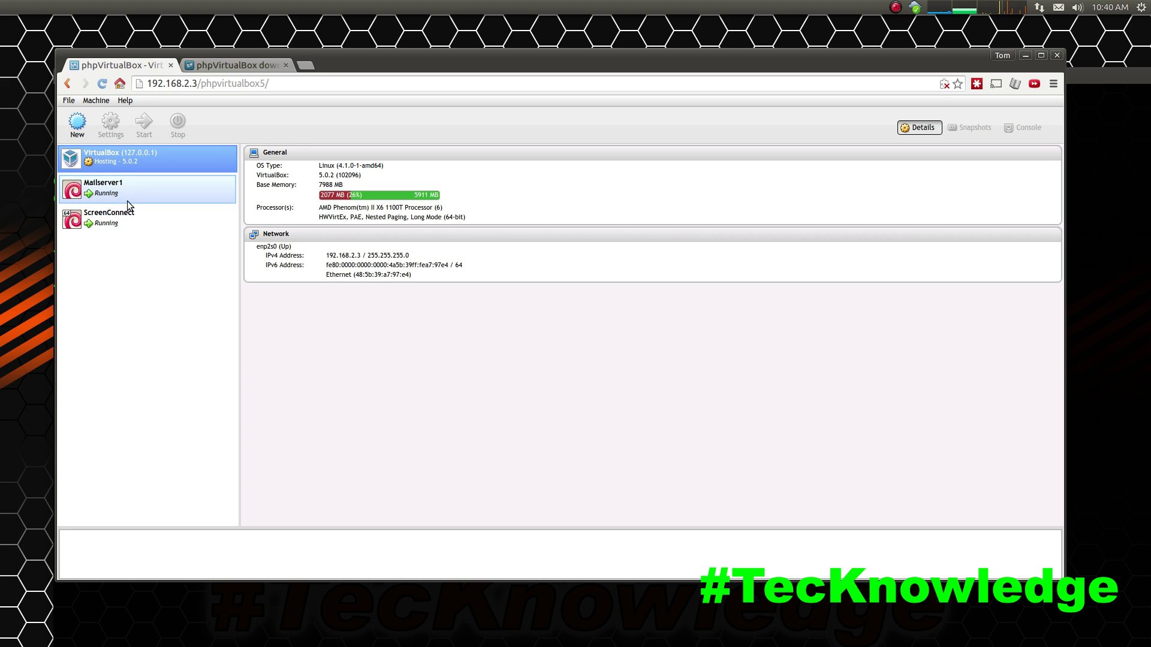
pyautogui.click(1022, 127)
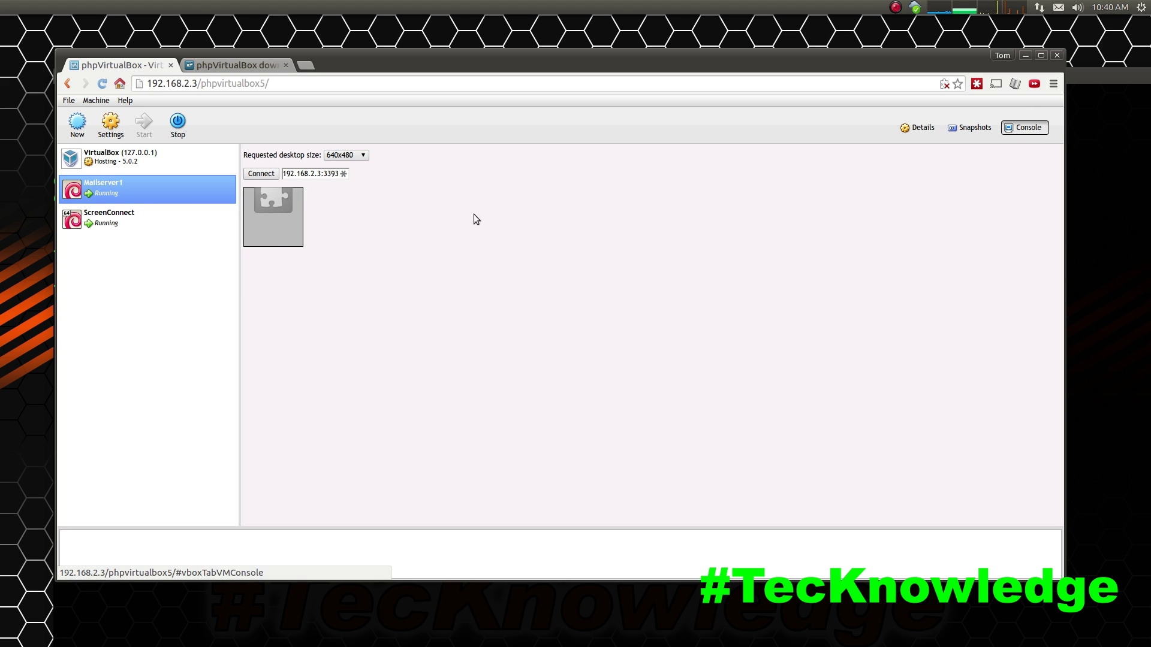
pyautogui.rightClick(275, 204)
pyautogui.click(318, 236)
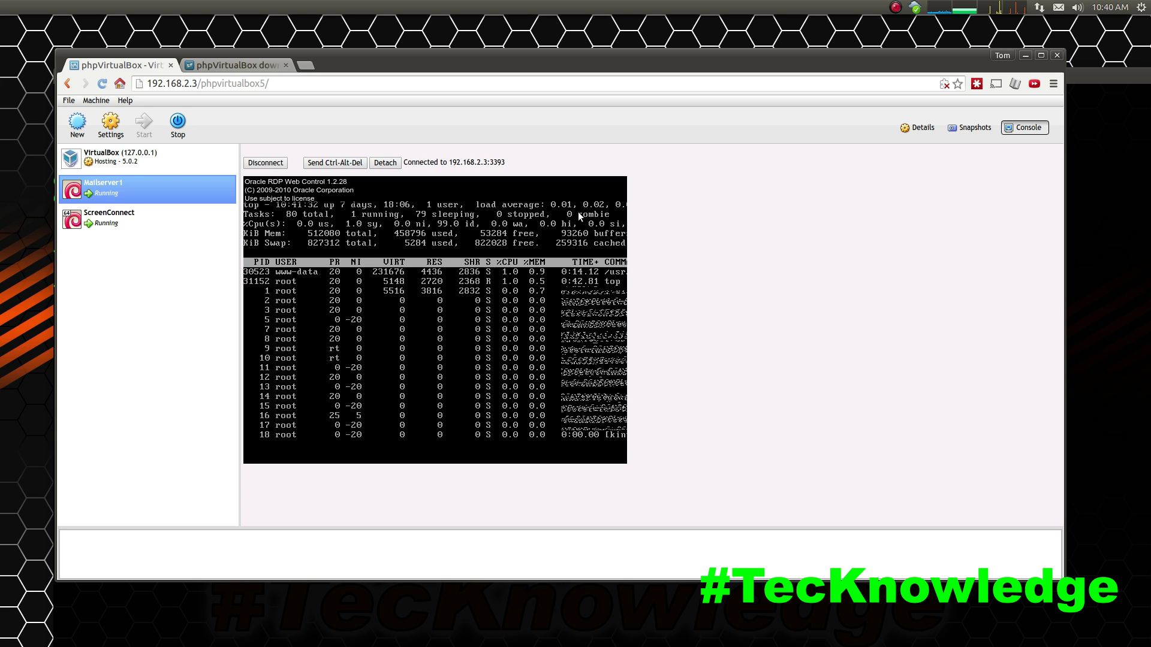
pyautogui.press('q')
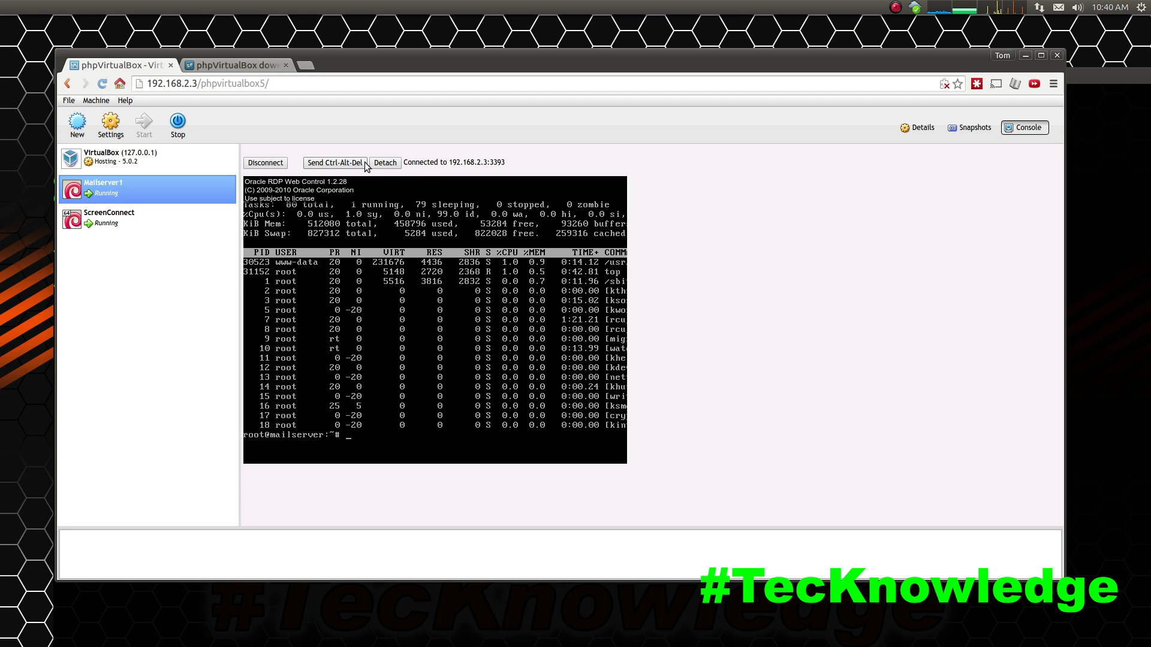
# Step: Detach the Mailserver1 console into its own window with the plugin running, and move that window clear of the virtual machine list
pyautogui.click(385, 163)
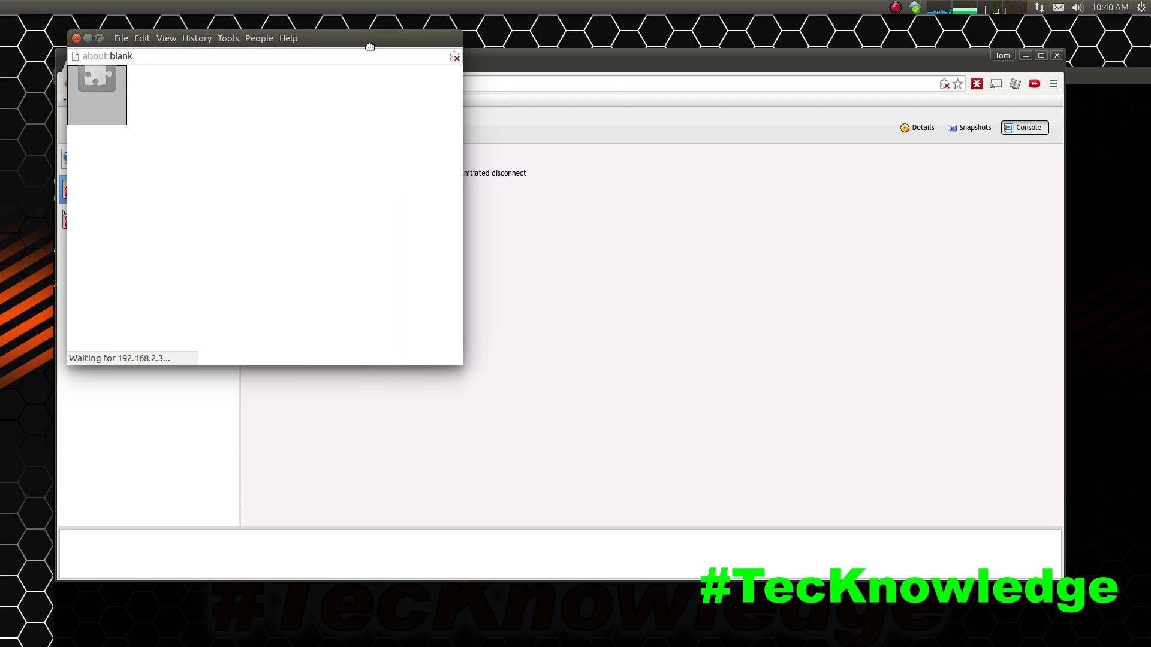
pyautogui.rightClick(263, 159)
pyautogui.click(322, 178)
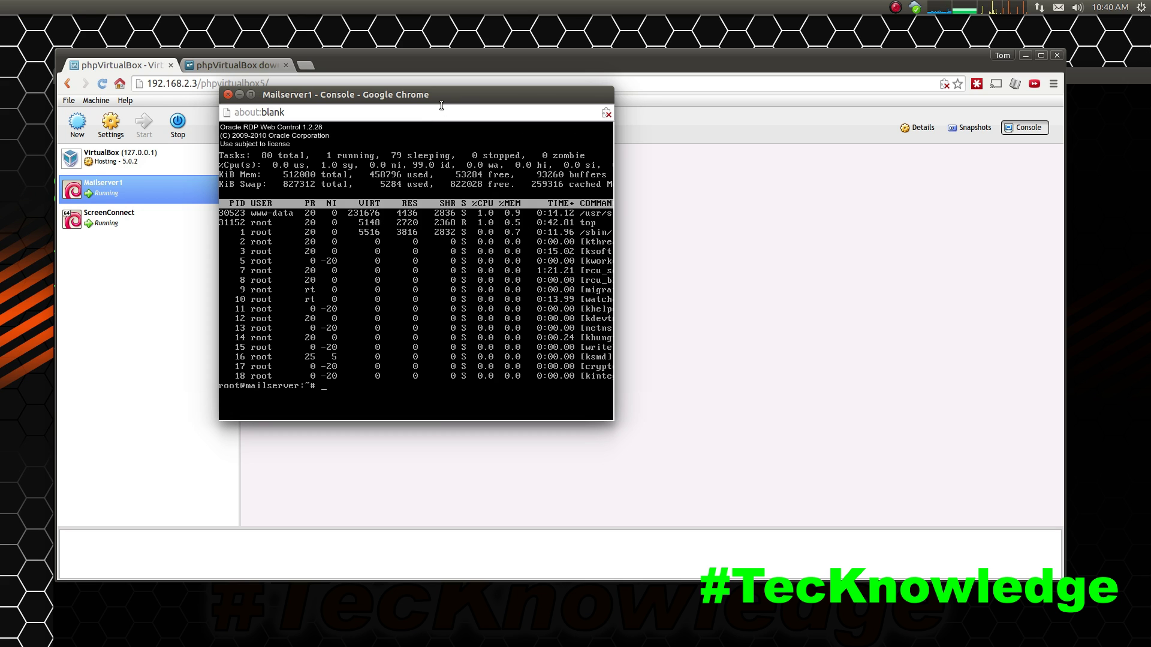
pyautogui.moveTo(452, 92); pyautogui.dragTo(1013, 171)
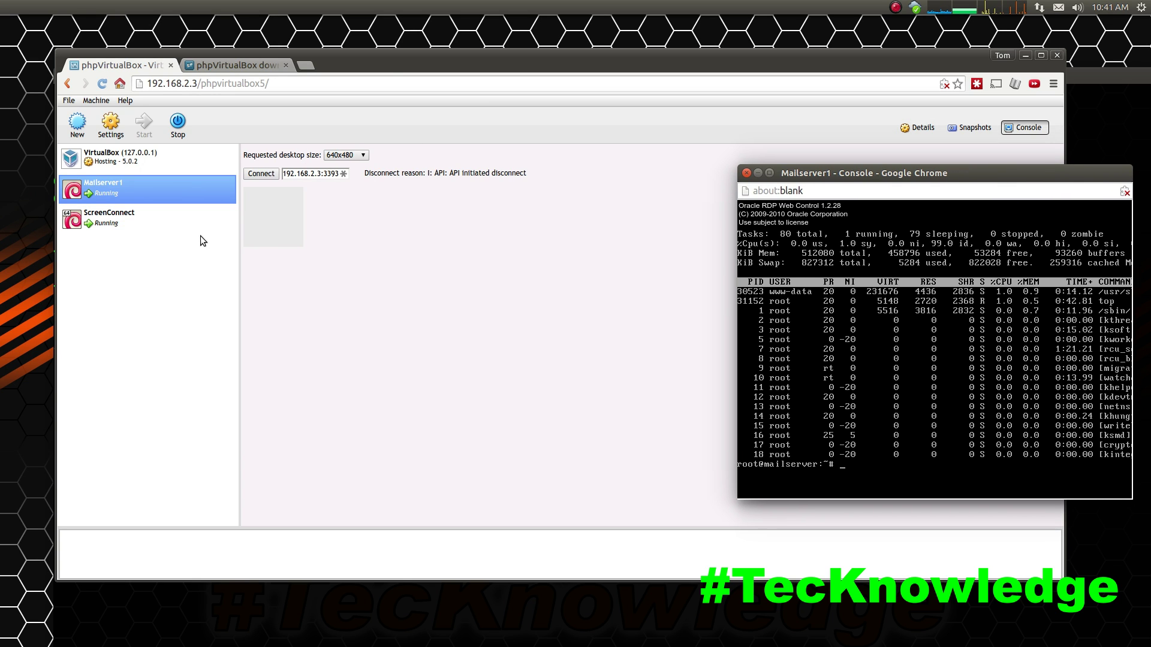
# Step: Open the console of the ScreenConnect virtual machine and run its Flash plugin to connect
pyautogui.click(128, 223)
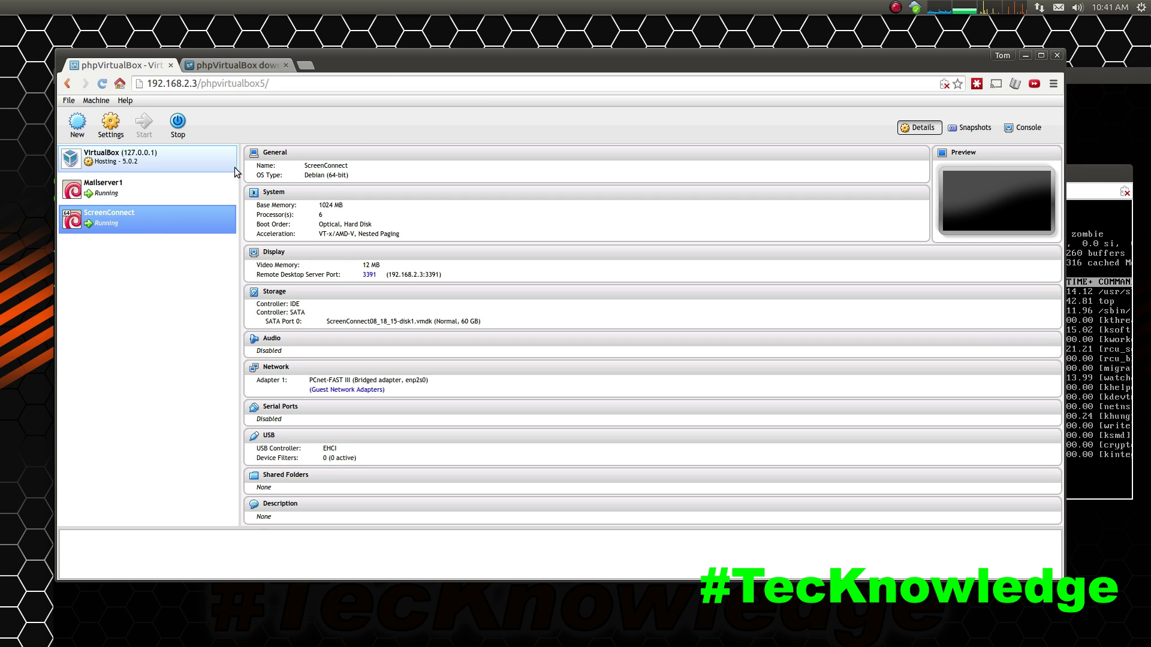
pyautogui.click(1027, 127)
pyautogui.rightClick(277, 204)
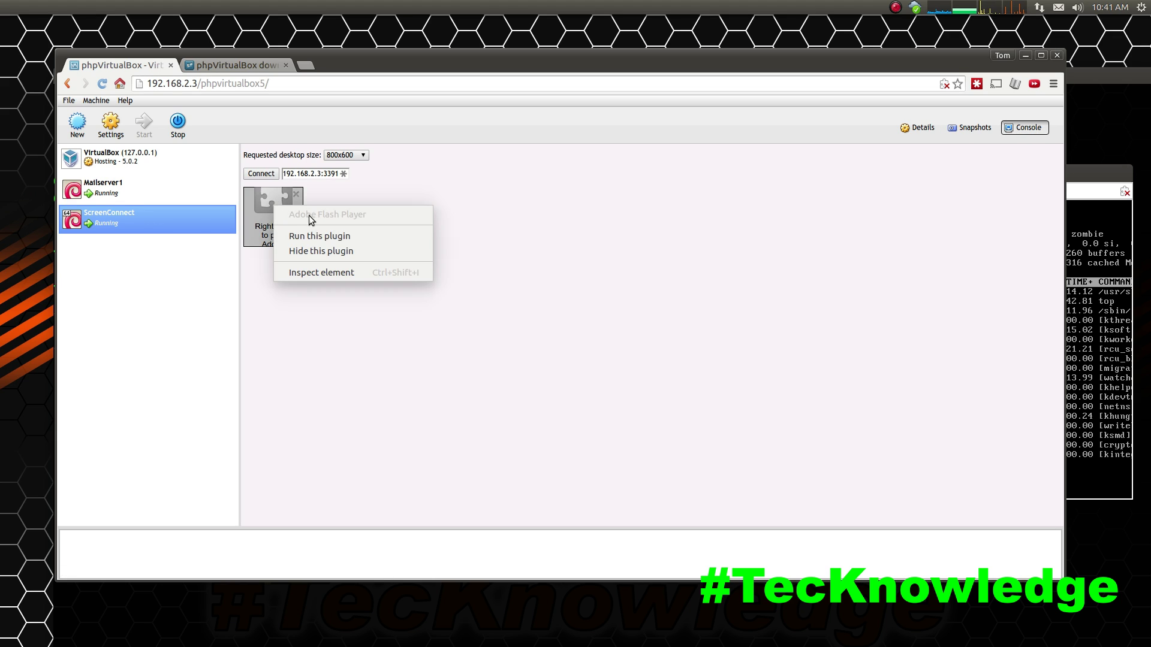
pyautogui.click(319, 235)
# Step: Detach the ScreenConnect console into its own window, run the plugin there and wake the console to its login prompt
pyautogui.click(387, 163)
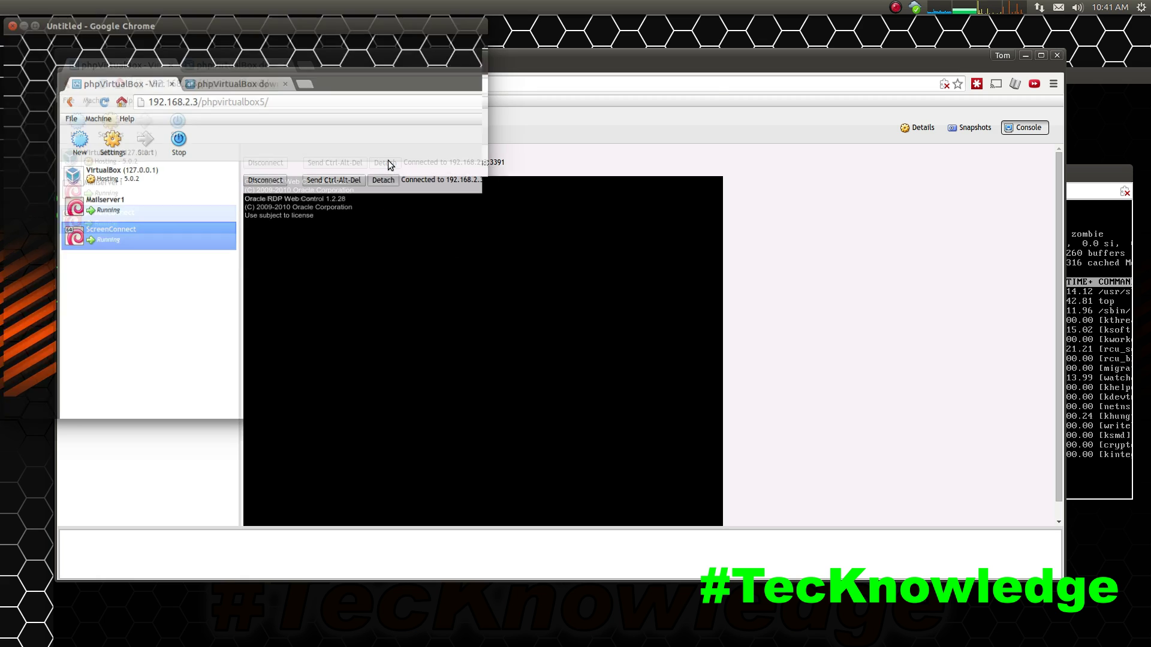
pyautogui.rightClick(25, 92)
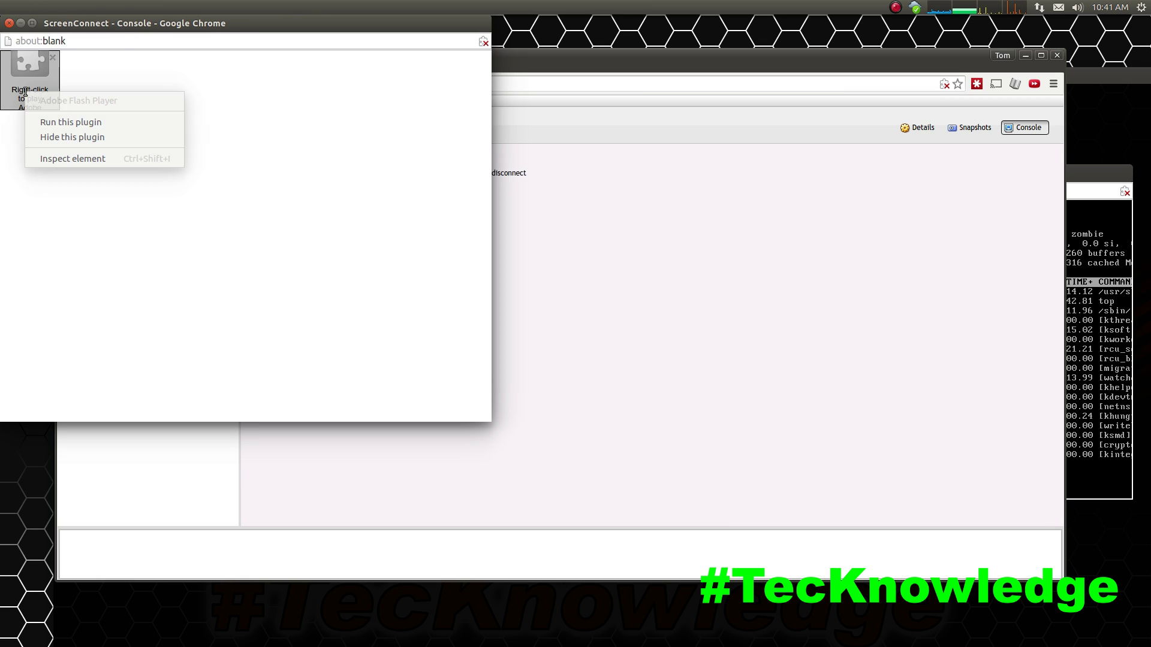
pyautogui.click(71, 122)
pyautogui.moveTo(245, 167); pyautogui.dragTo(486, 310)
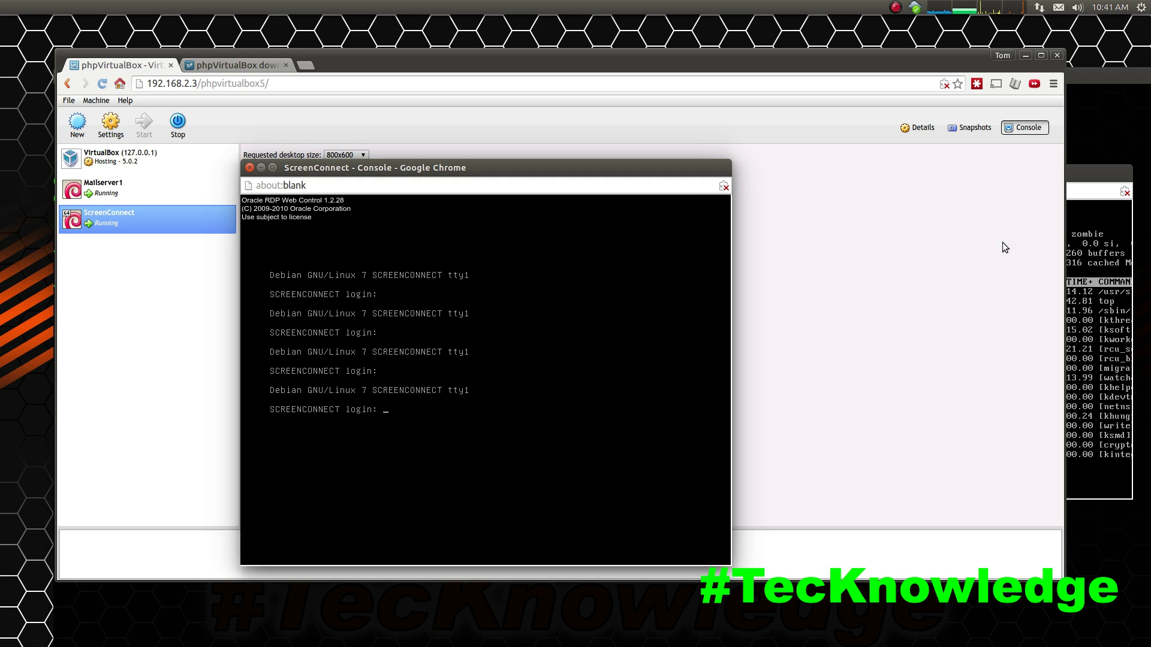
# Step: Bring the Mailserver1 console beside the ScreenConnect one, close both console windows and select the VirtualBox host
pyautogui.moveTo(1085, 175); pyautogui.dragTo(961, 220)
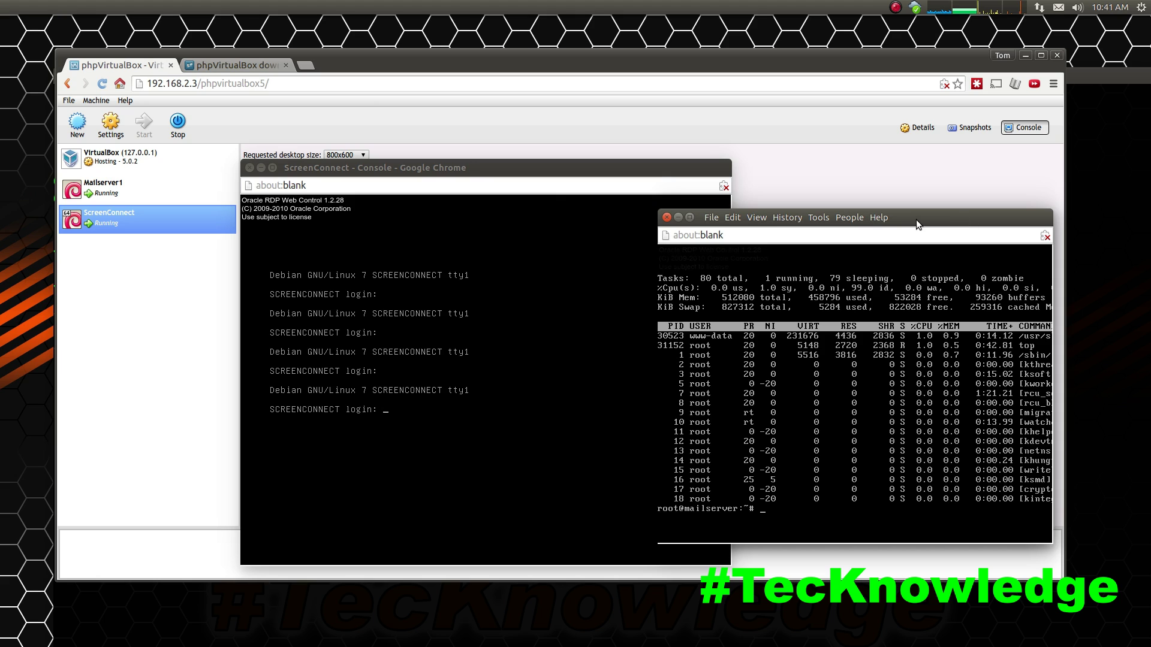
pyautogui.click(665, 217)
pyautogui.click(249, 167)
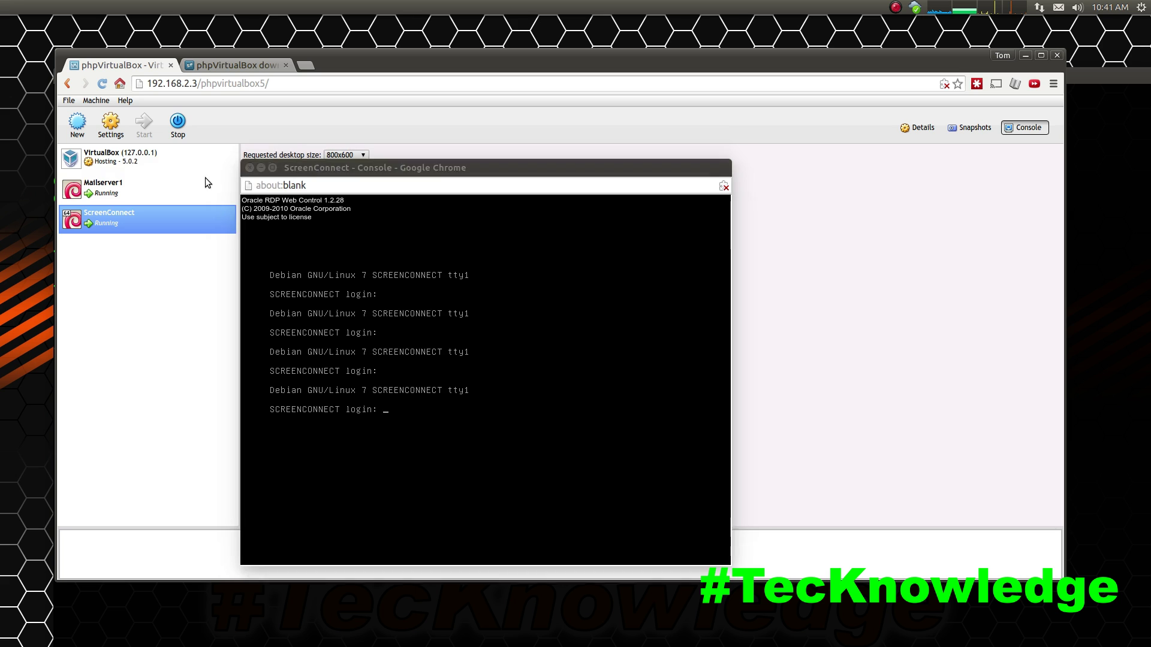
pyautogui.click(205, 178)
pyautogui.click(203, 154)
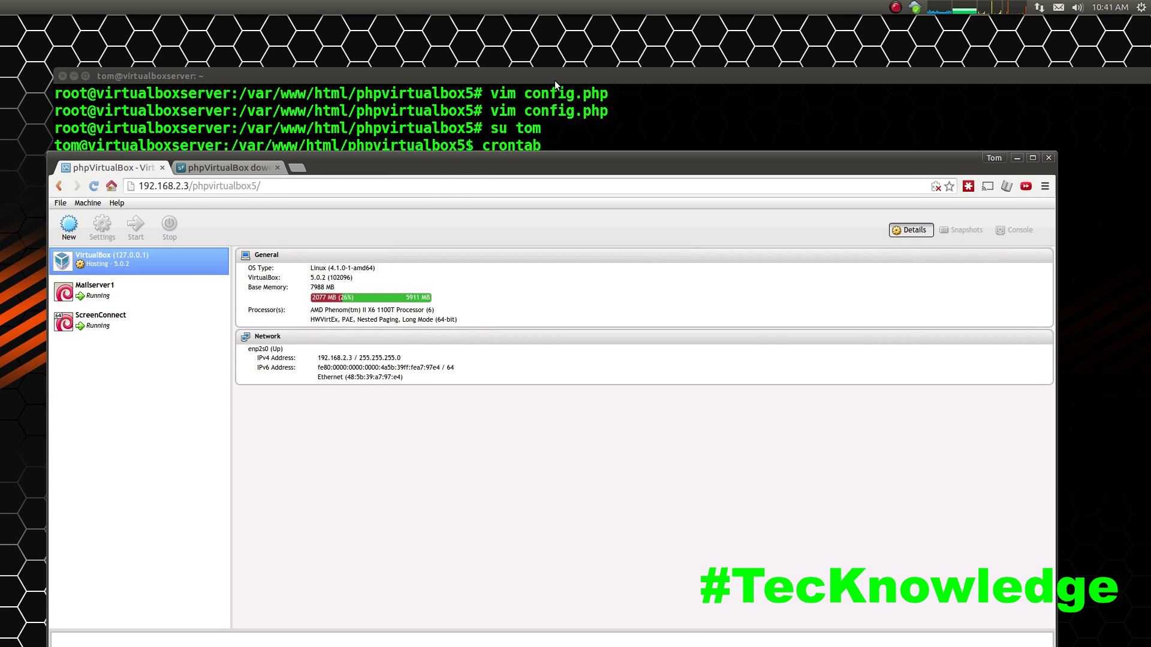
# Step: Switch to the terminal and list the files in the home directory with ls
pyautogui.click(568, 74)
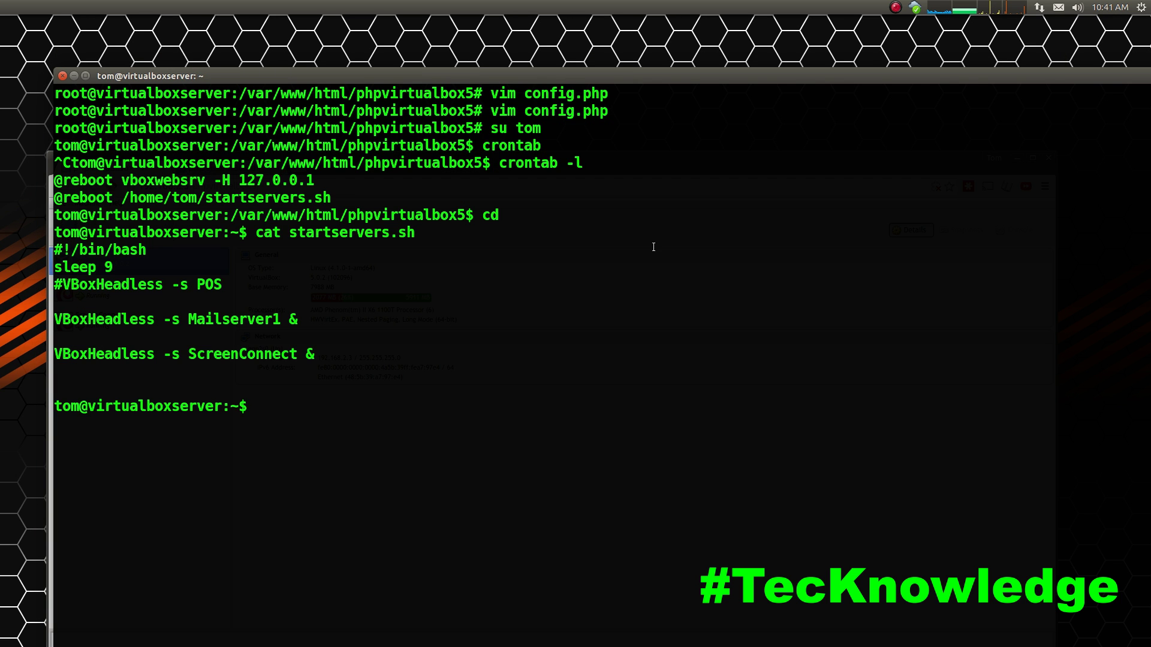
pyautogui.write('ls')
pyautogui.press('Return')
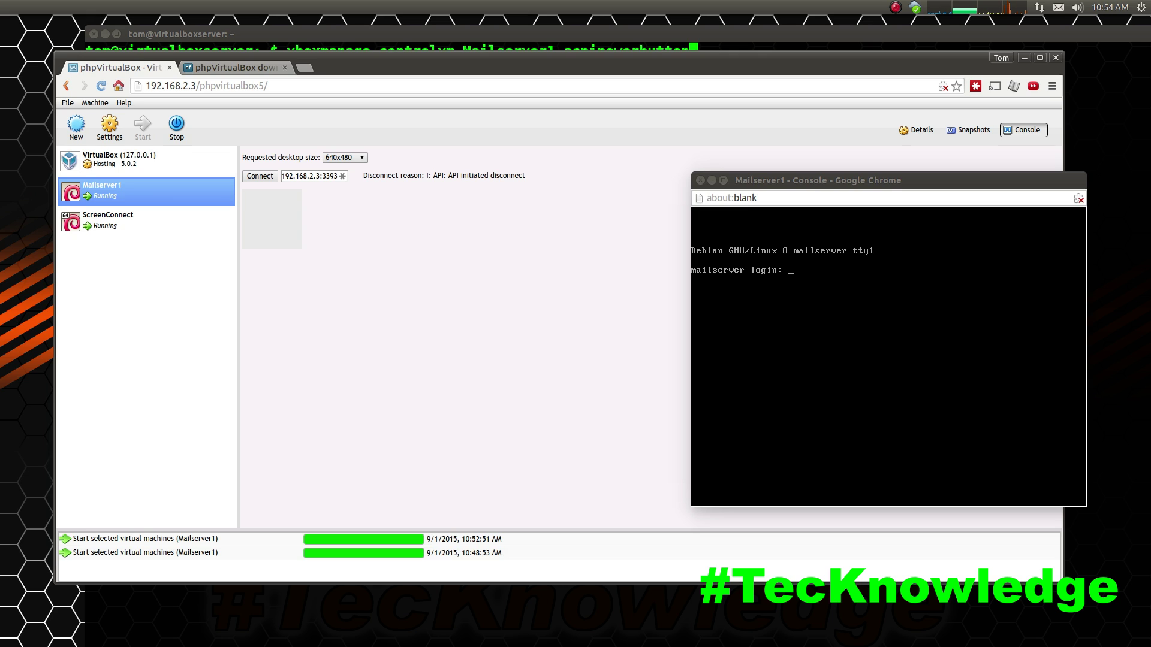
# Step: Examine the options for stopping the Mailserver1 virtual machine in phpVirtualBox
pyautogui.rightClick(133, 187)
pyautogui.moveTo(180, 296)
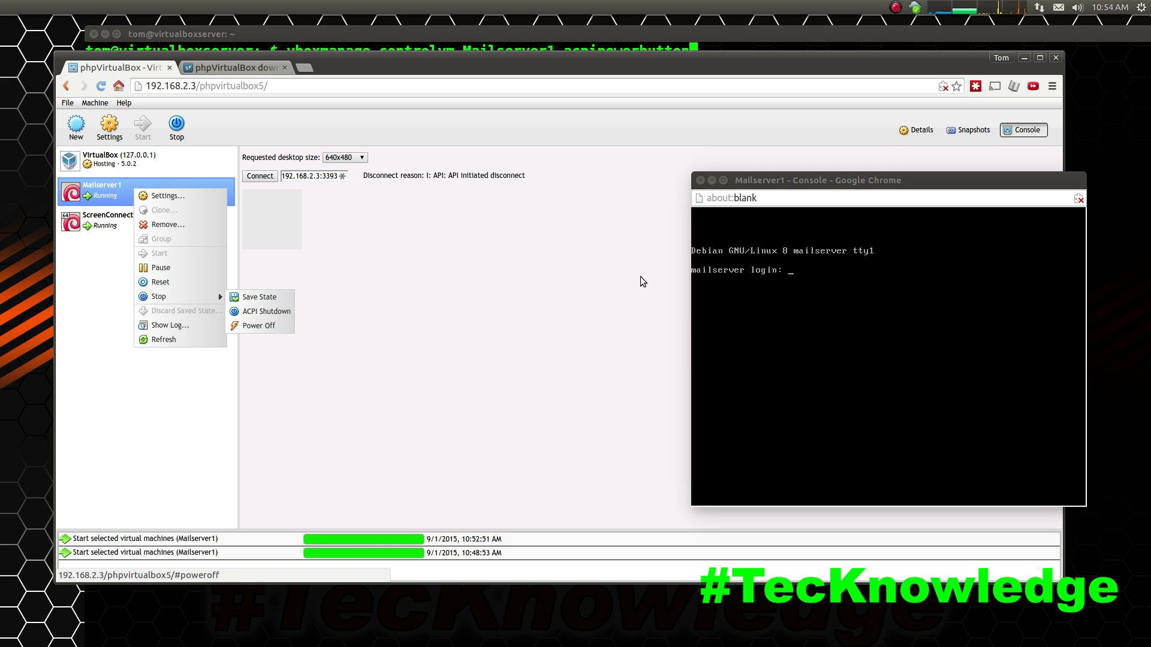
pyautogui.click(112, 192)
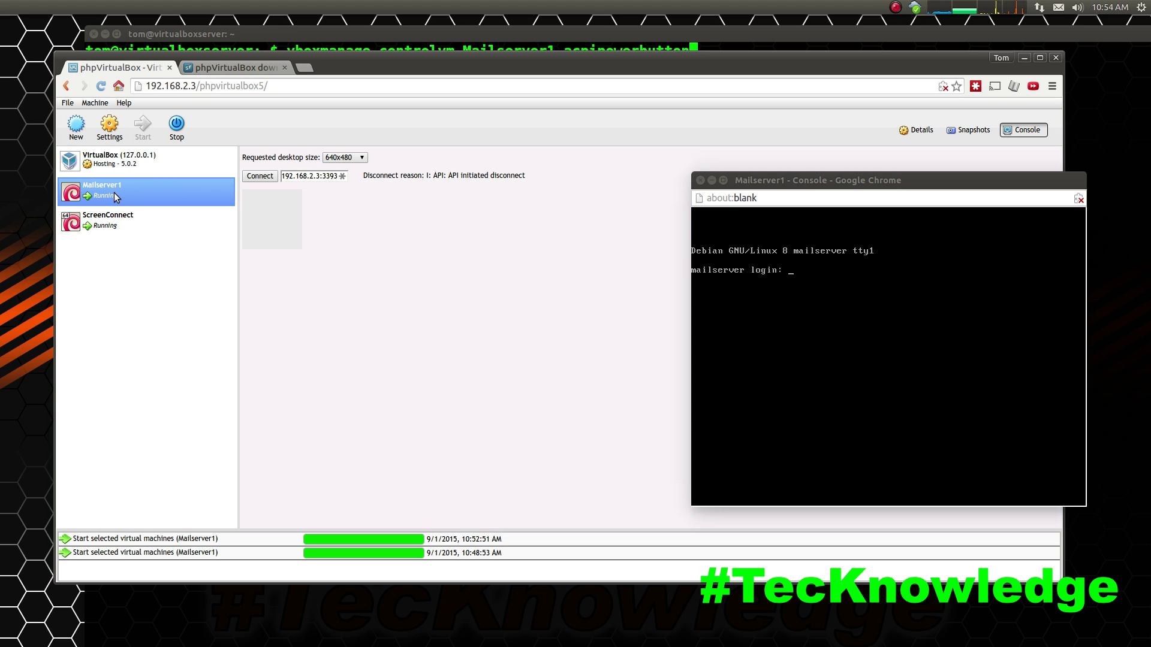
pyautogui.rightClick(120, 199)
pyautogui.moveTo(211, 309)
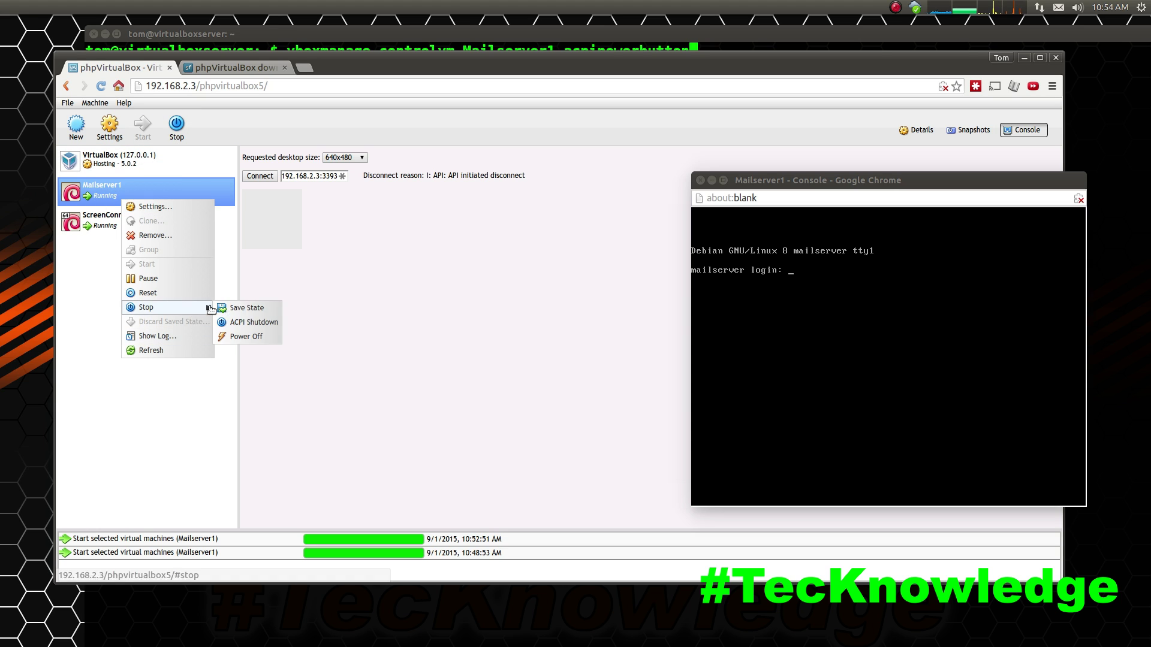
# Step: Switch to the terminal and shut down Mailserver1 by running vboxmanage controlvm Mailserver1 acpipowerbutton
pyautogui.hotkey('alt', 'Tab')
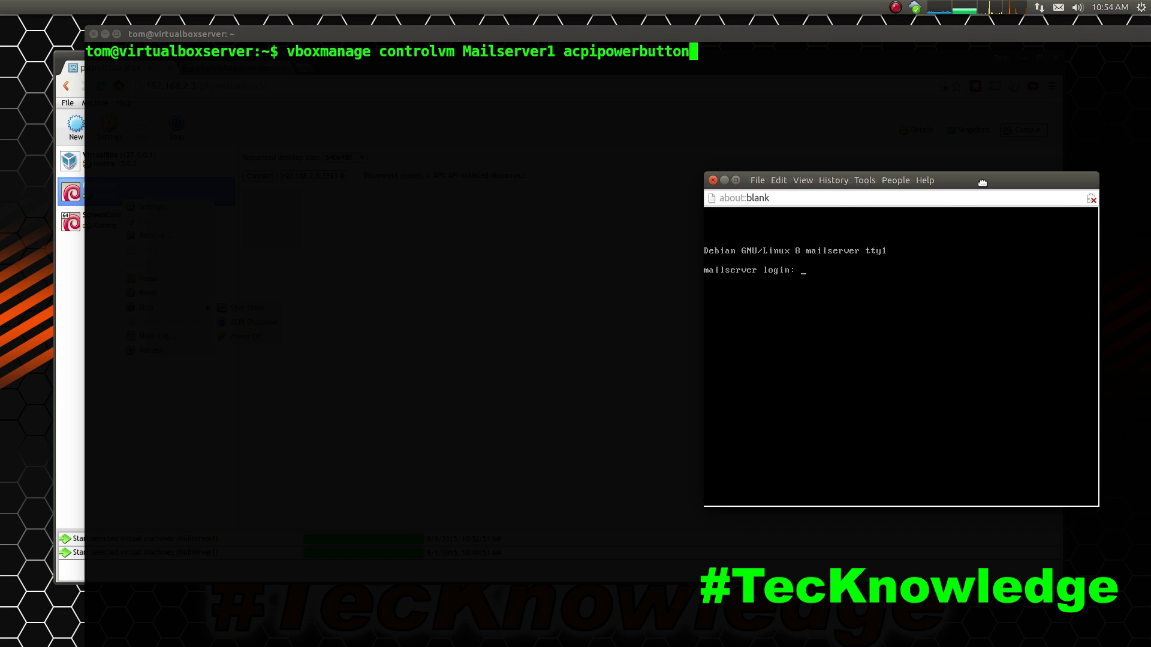
pyautogui.click(451, 289)
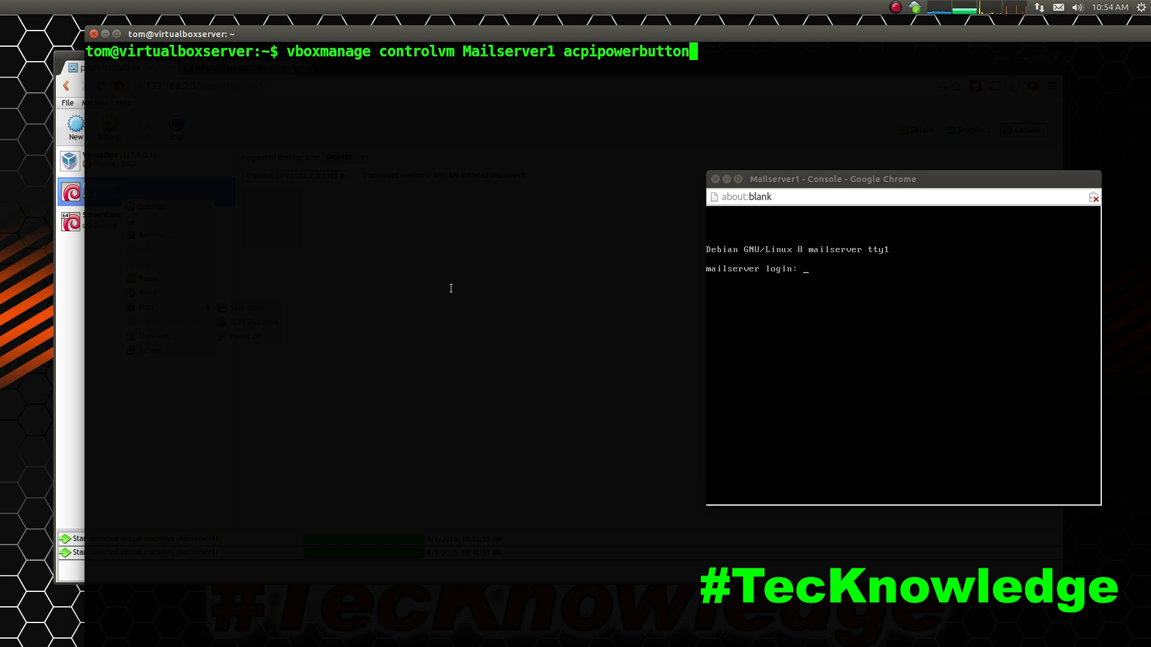
pyautogui.press('Return')
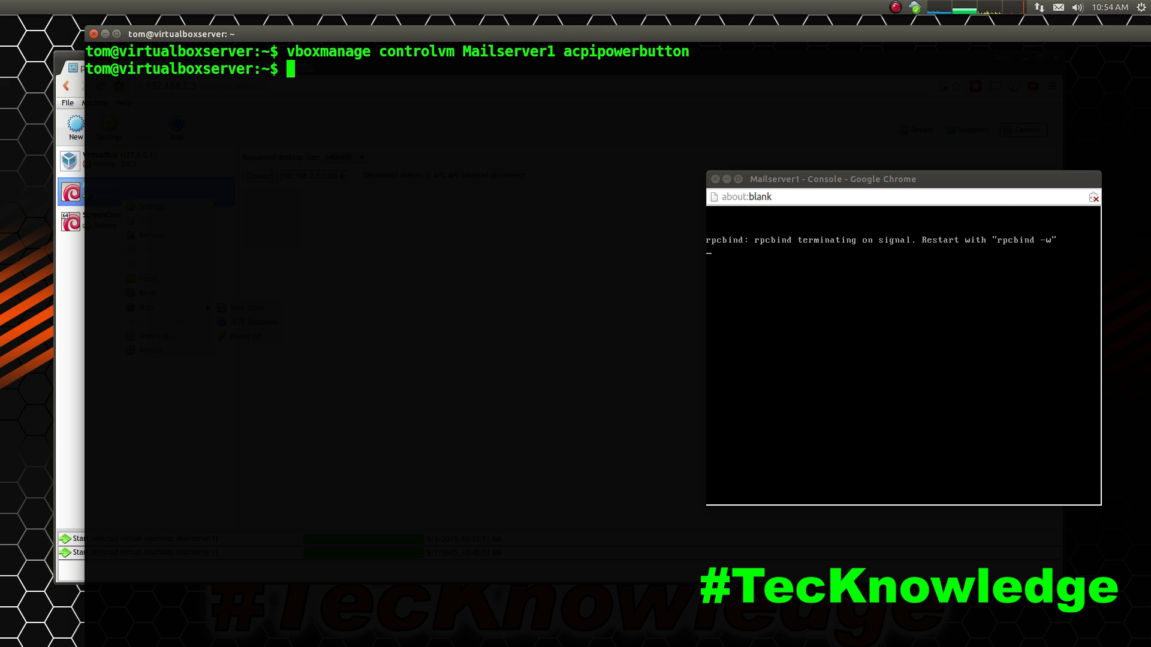
# Step: Switch back to phpVirtualBox and check the actions available for the Mailserver1 virtual machine
pyautogui.click(977, 302)
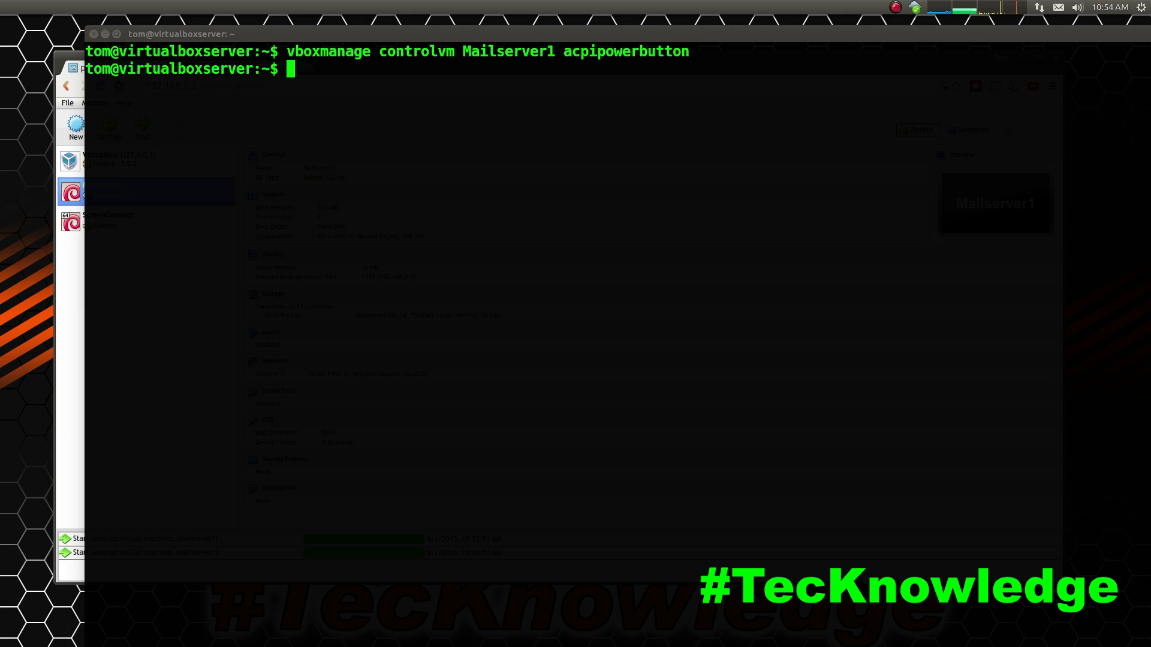
pyautogui.click(67, 330)
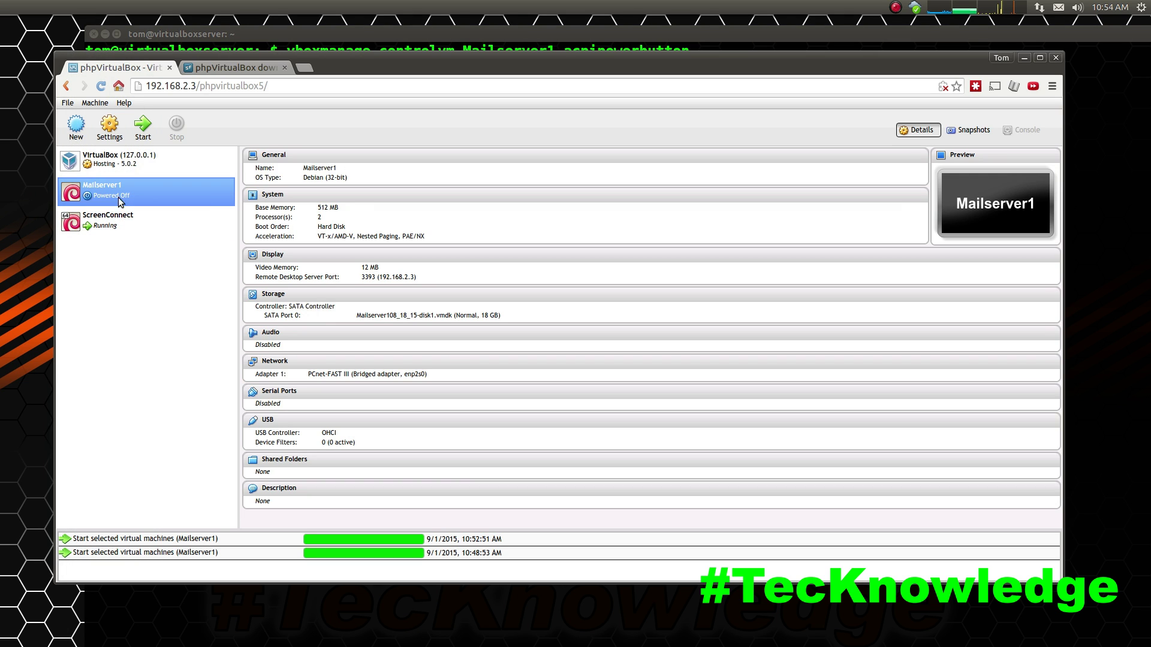
pyautogui.rightClick(119, 196)
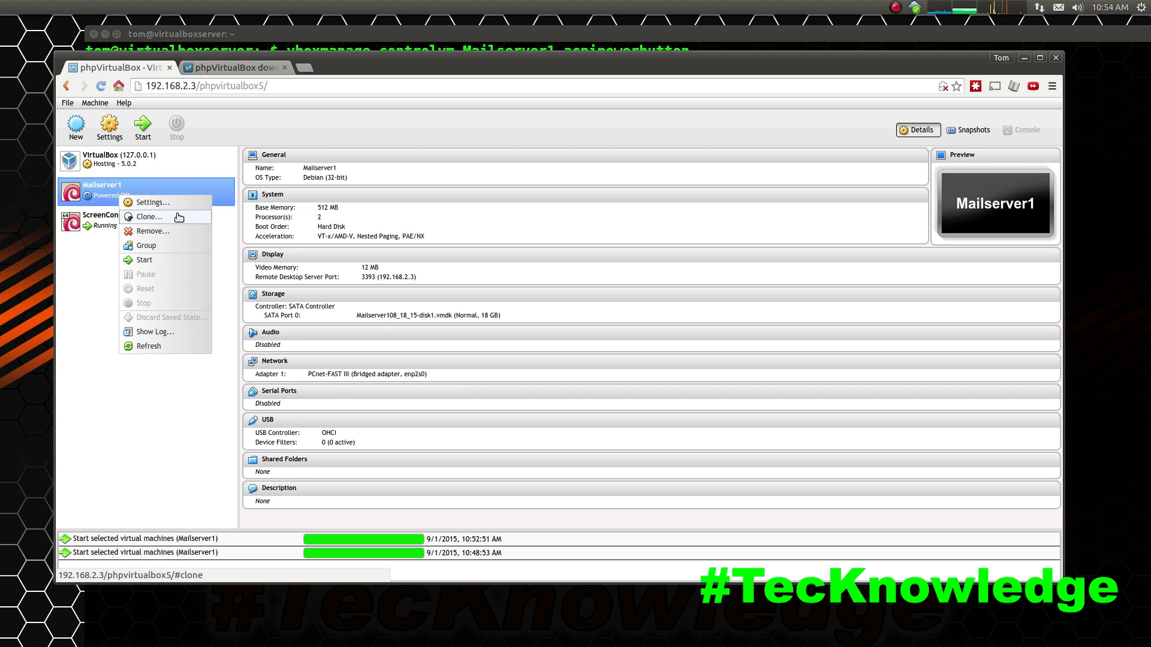
# Step: Examine the Export Appliance wizard with Mailserver1 selected, and leave it without exporting
pyautogui.click(61, 105)
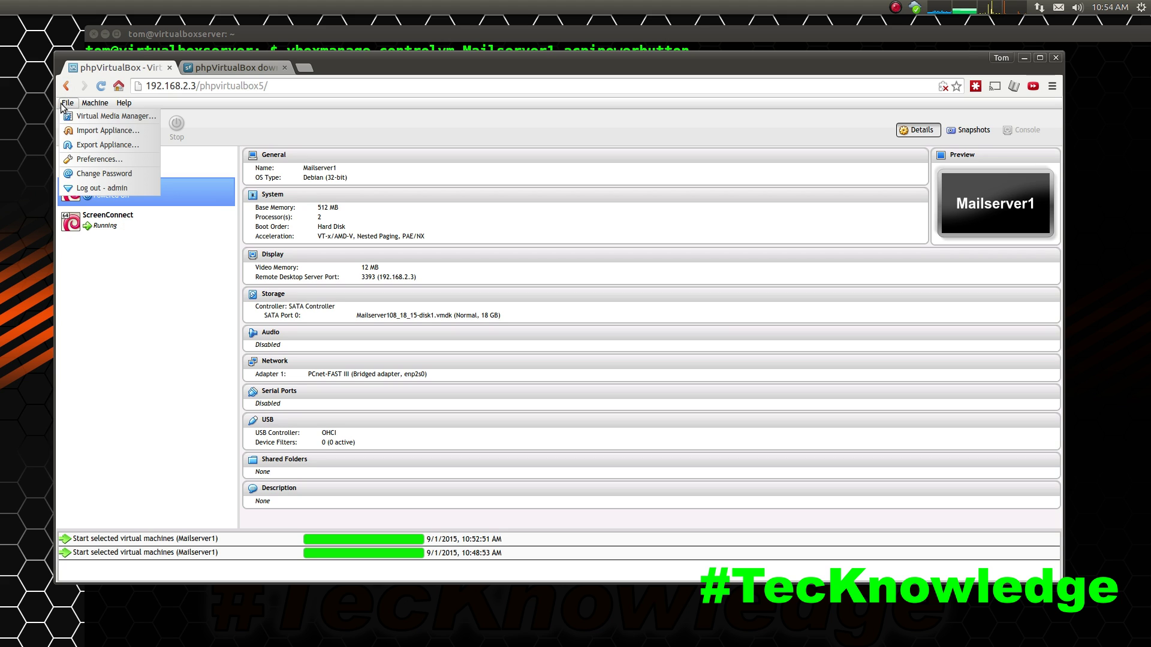
pyautogui.click(81, 146)
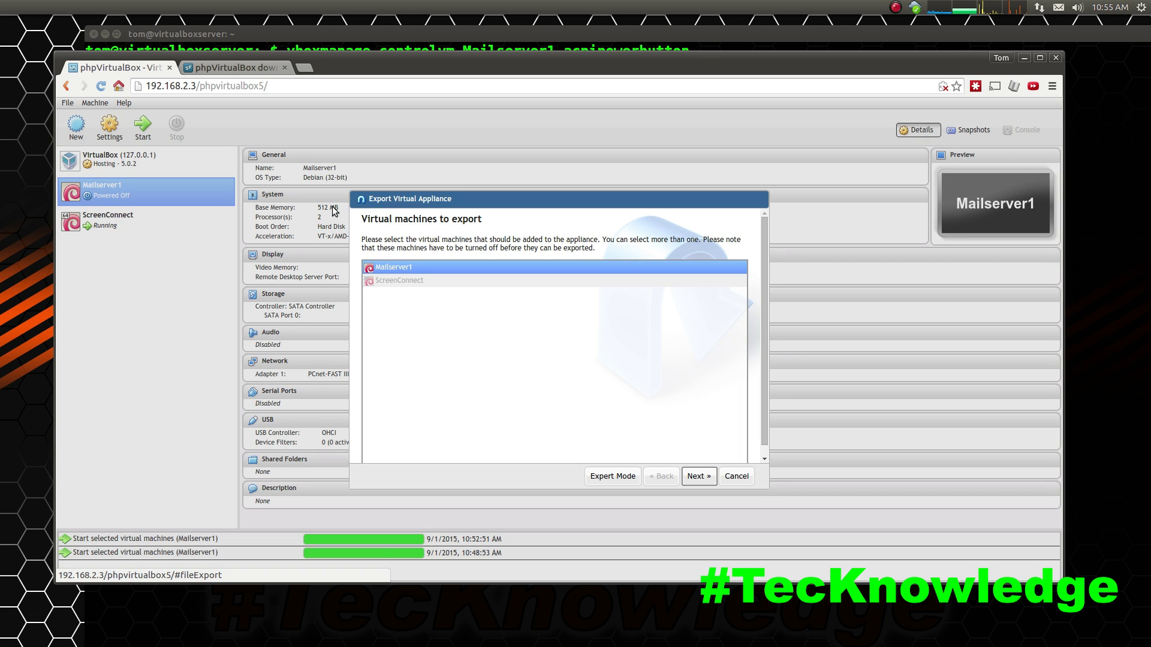
pyautogui.click(408, 274)
pyautogui.click(391, 268)
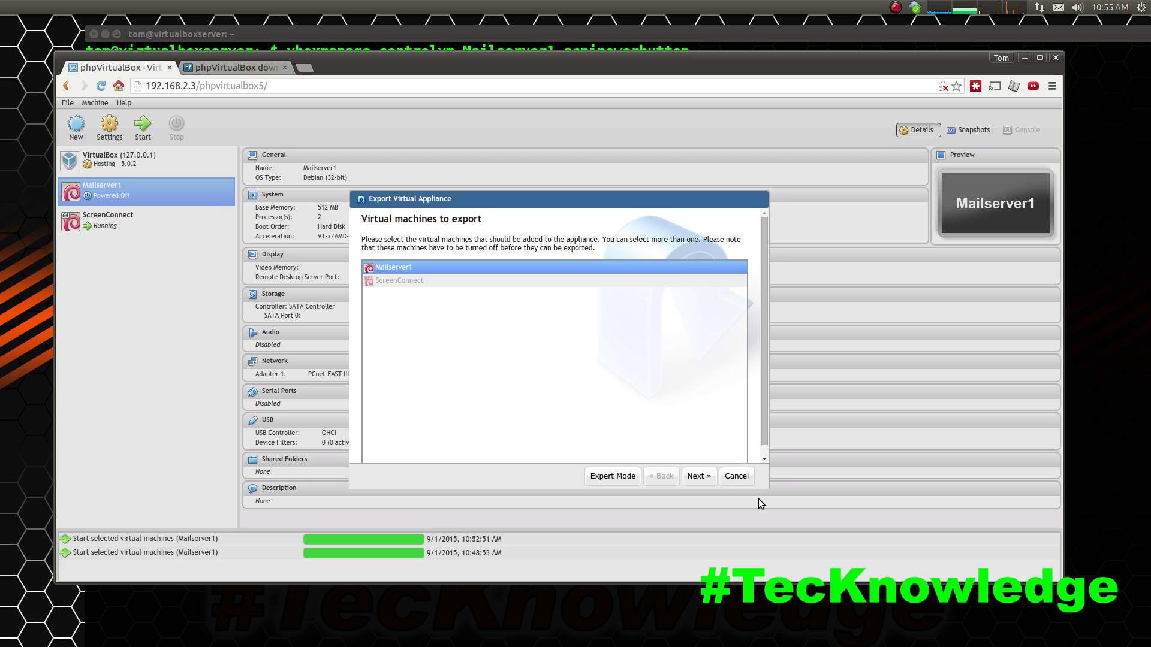
pyautogui.click(736, 476)
# Step: Switch to the terminal, enter vboxmanage export Mailserver1 -o Mailserver1$(date +%m_%d_%y).ova at the prompt, and discard the command without running it
pyautogui.click(522, 33)
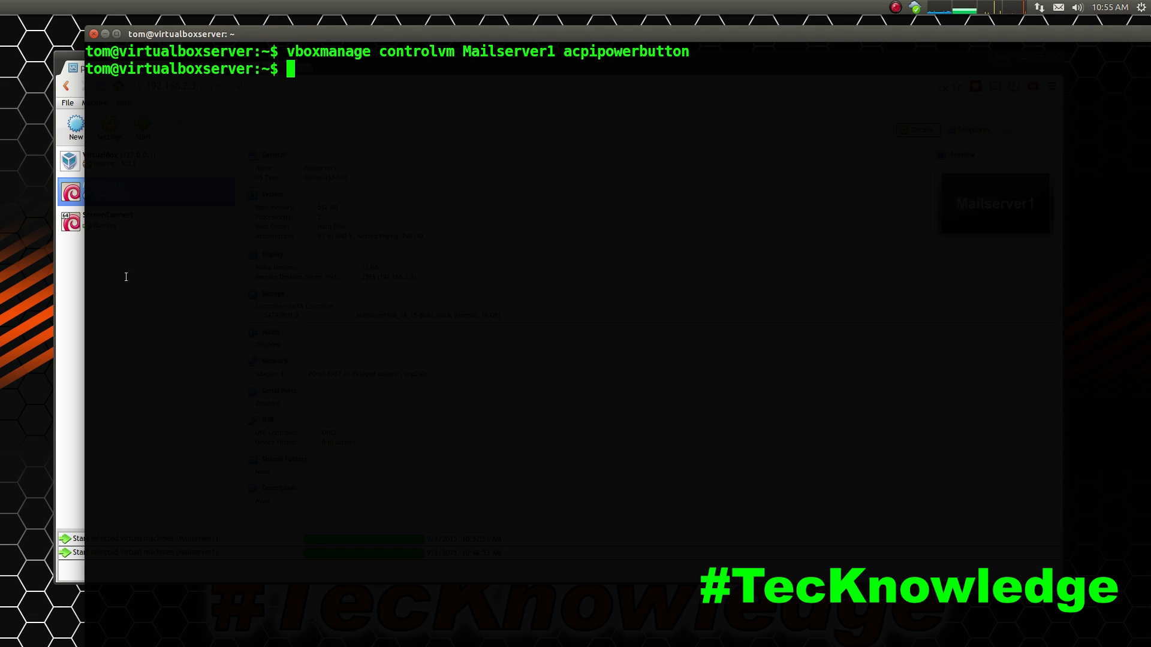
pyautogui.rightClick(339, 137)
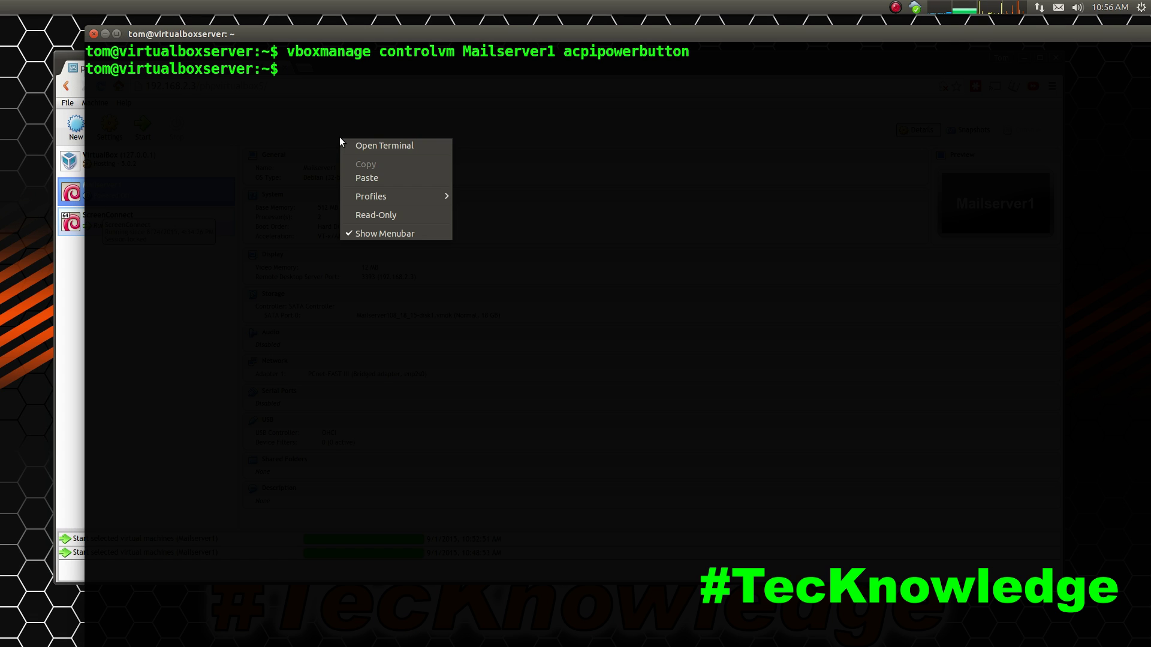
pyautogui.click(381, 178)
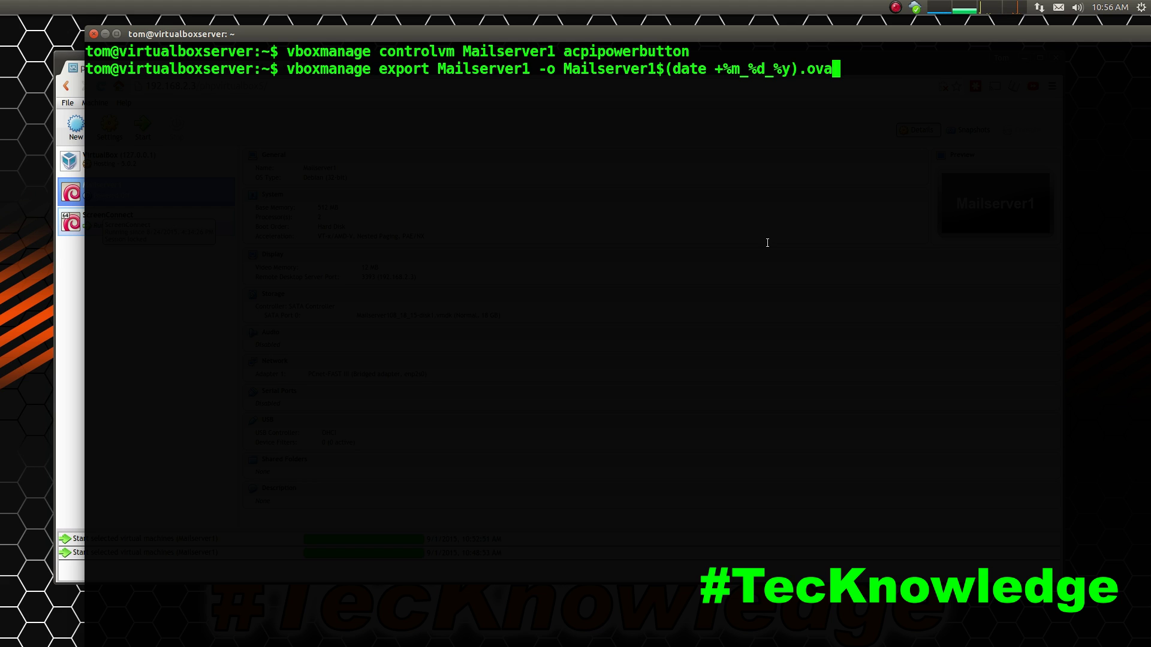
pyautogui.hotkey('ctrl', 'c')
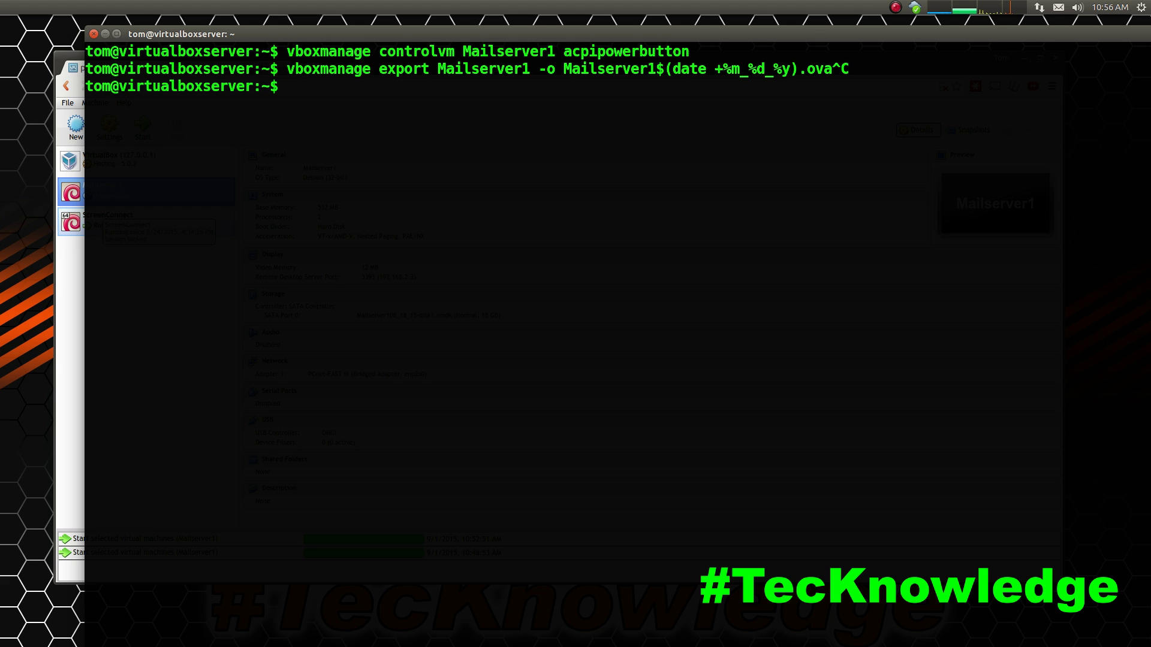
# Step: Switch to phpVirtualBox, start the Mailserver1 virtual machine and select the VirtualBox host
pyautogui.click(70, 270)
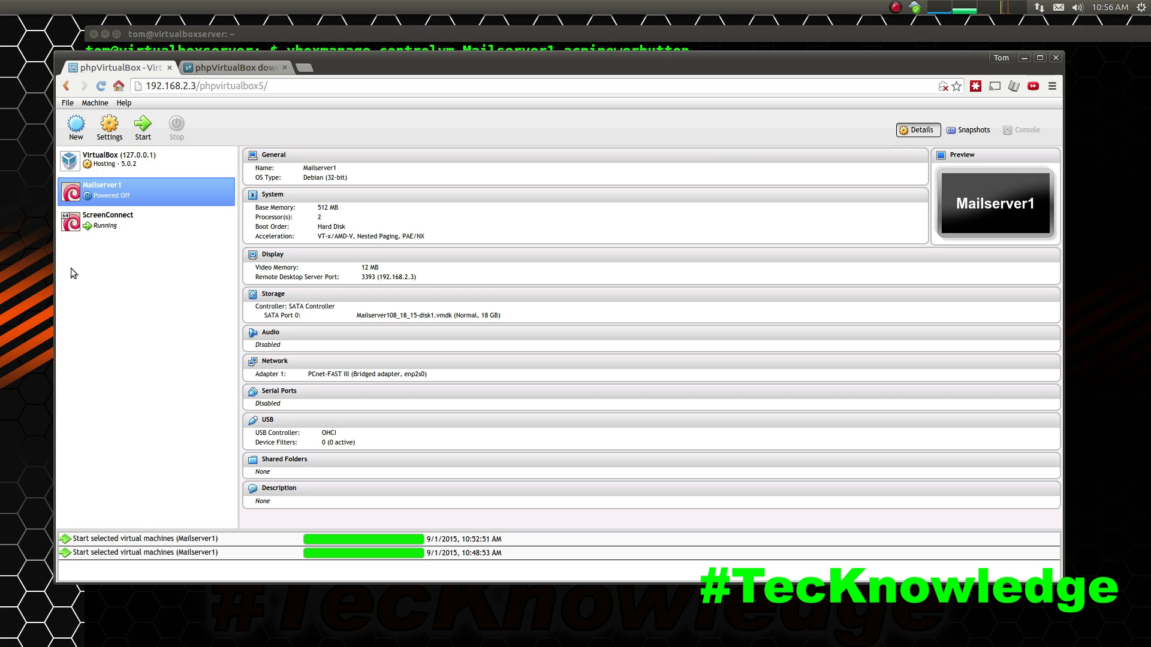
pyautogui.click(142, 127)
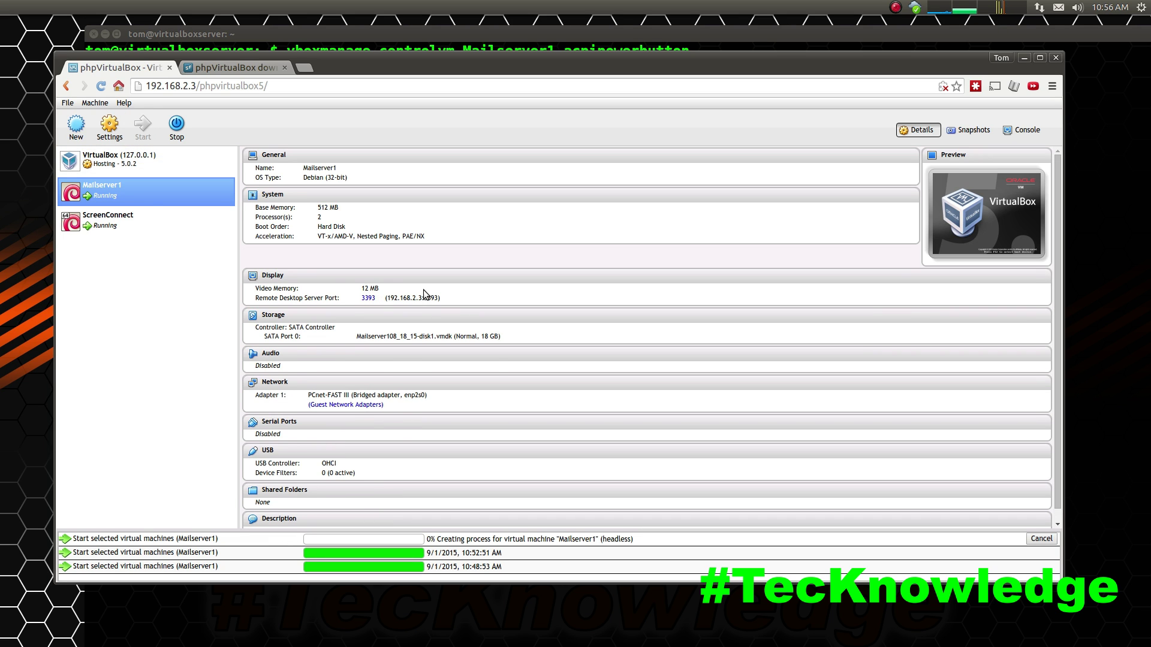
pyautogui.click(152, 212)
pyautogui.click(154, 167)
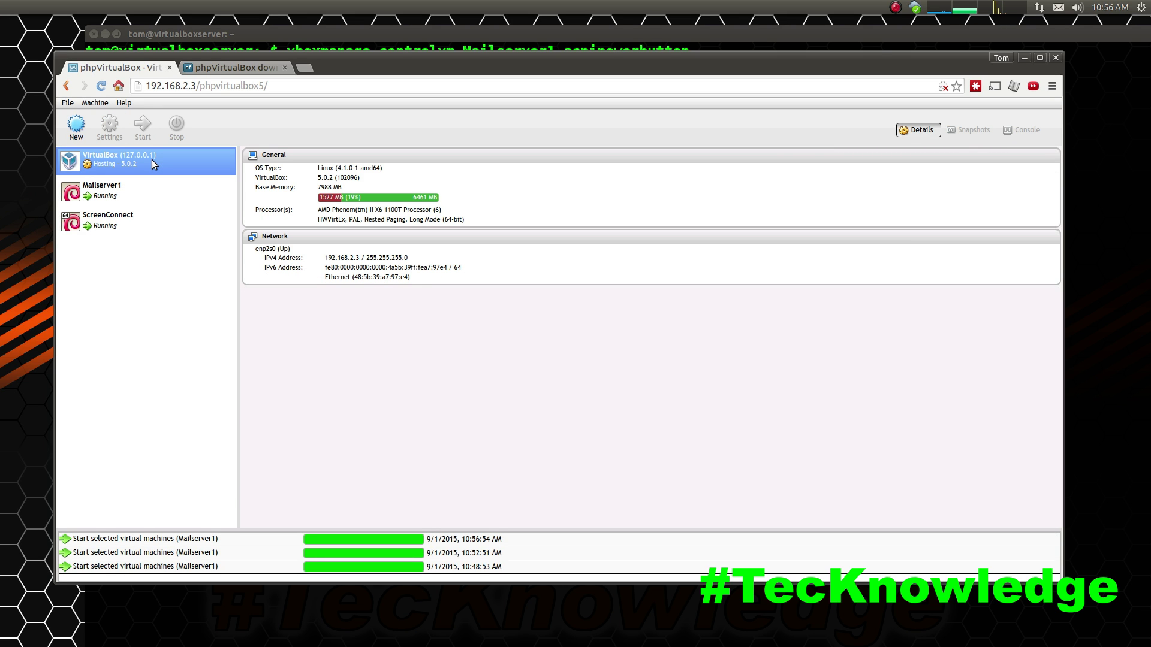